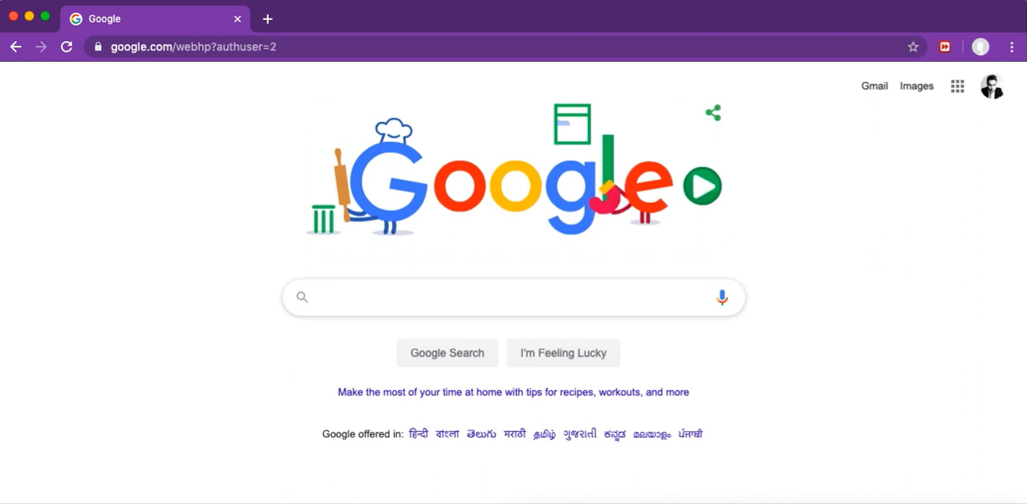
# Step: Open Google Drive from the Google homepage
pyautogui.click(957, 87)
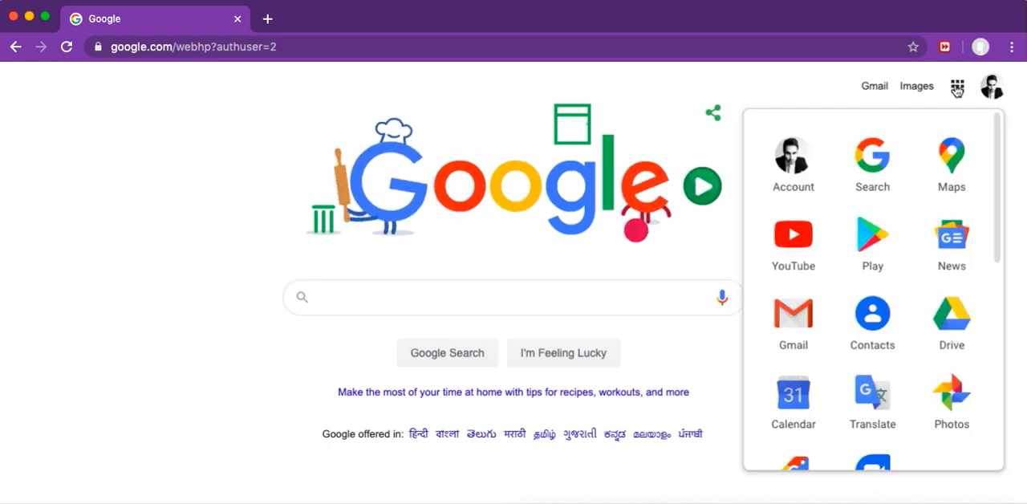
pyautogui.click(960, 325)
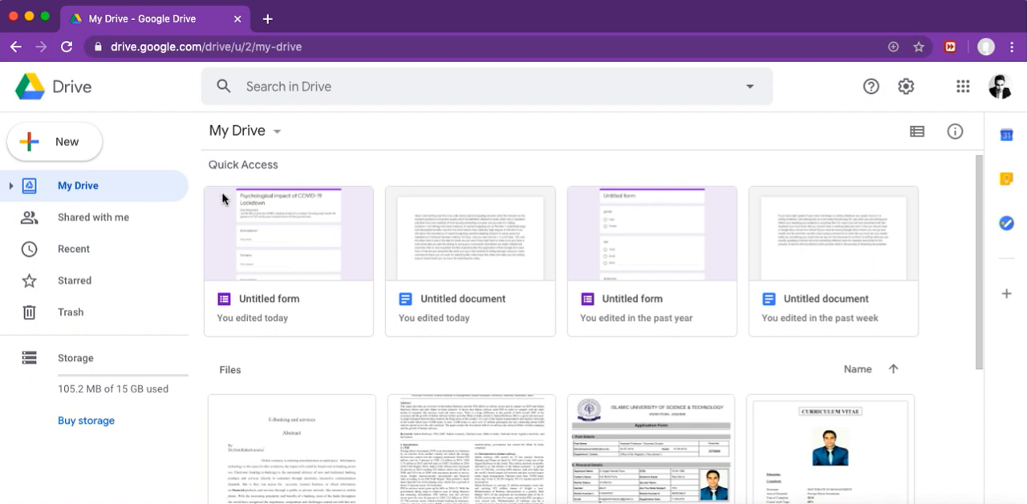
pyautogui.click(57, 145)
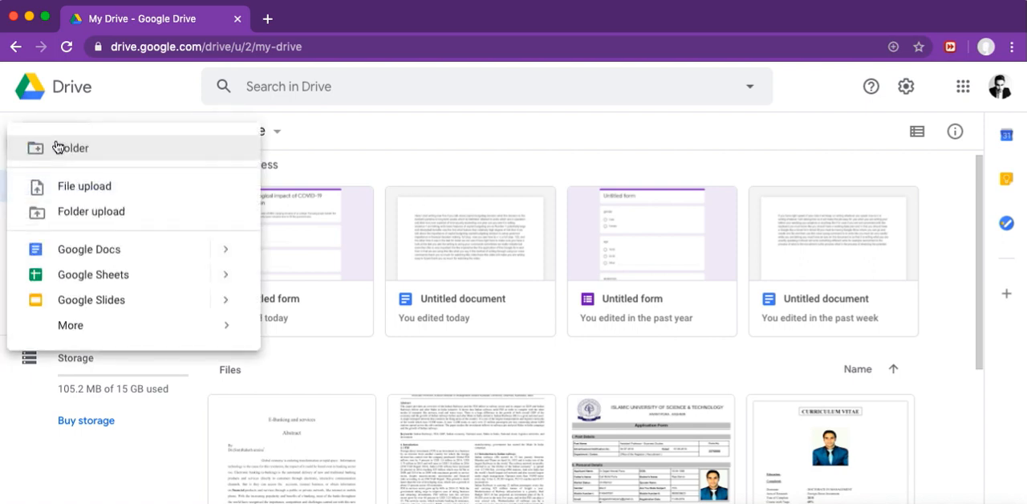
pyautogui.moveTo(227, 332)
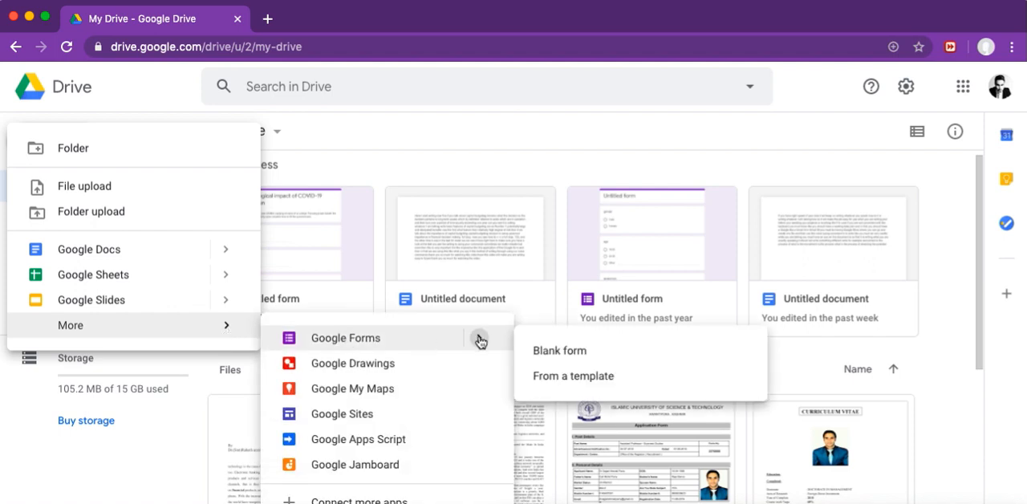
pyautogui.click(472, 86)
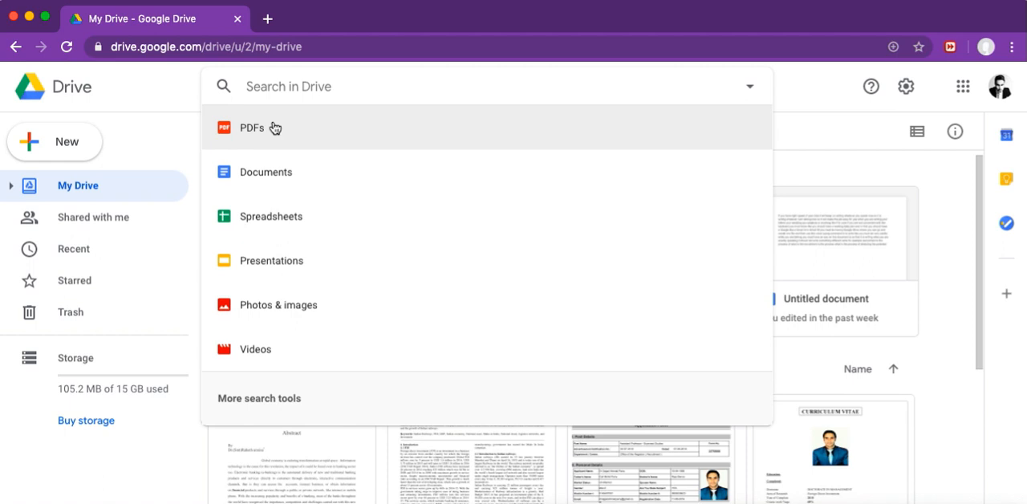
pyautogui.click(118, 144)
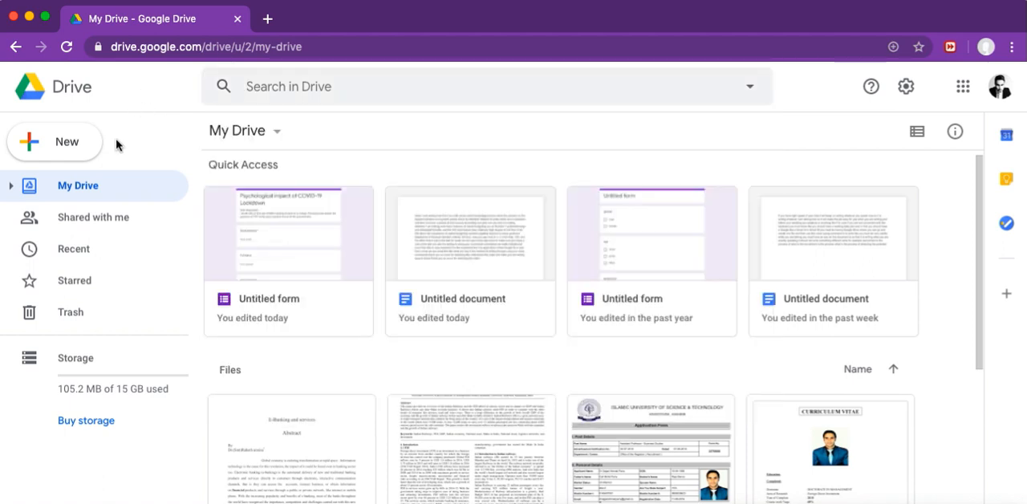
# Step: Create a new blank Google Form from Drive and close the My Drive browser tab
pyautogui.click(69, 149)
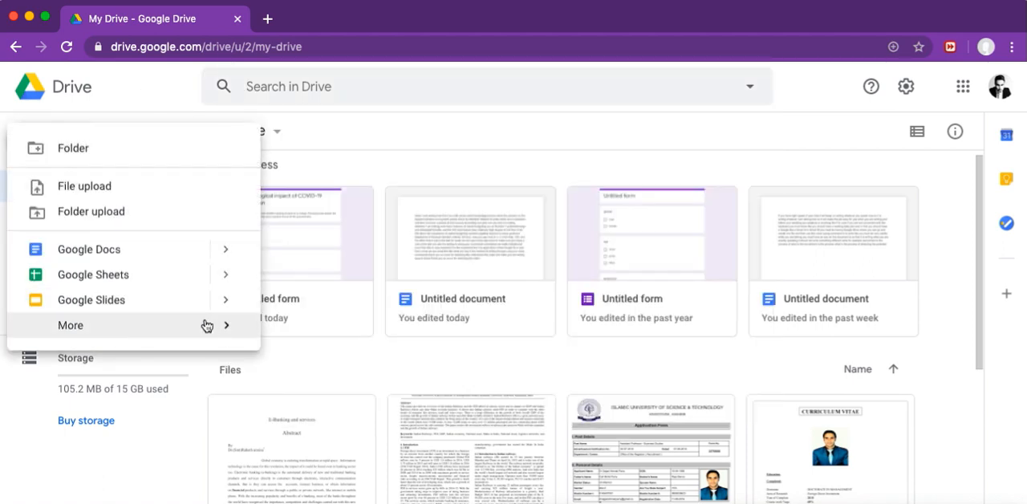
pyautogui.moveTo(225, 331)
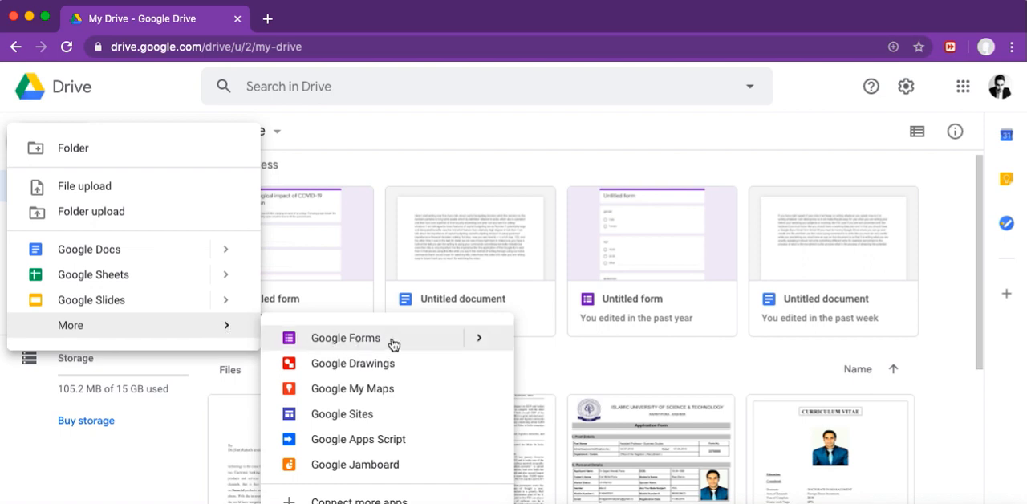
pyautogui.moveTo(484, 340)
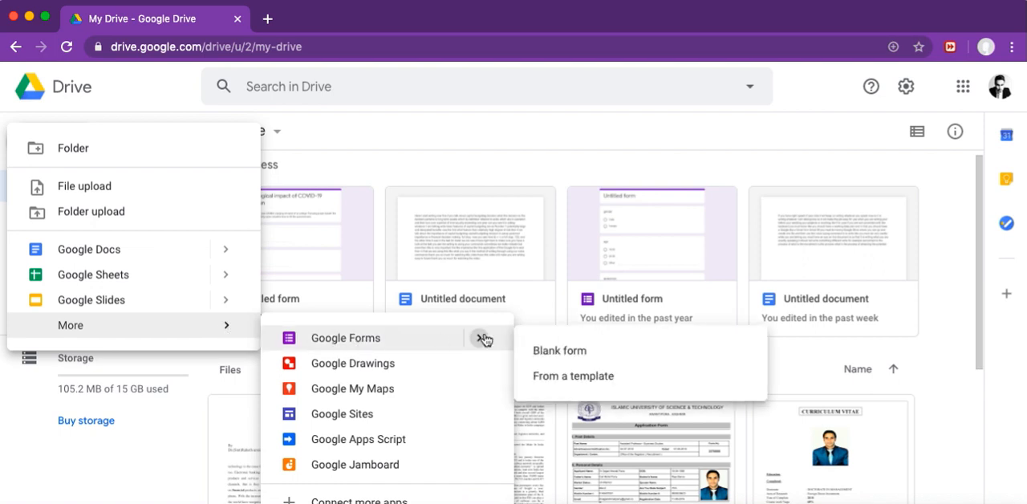
pyautogui.click(560, 352)
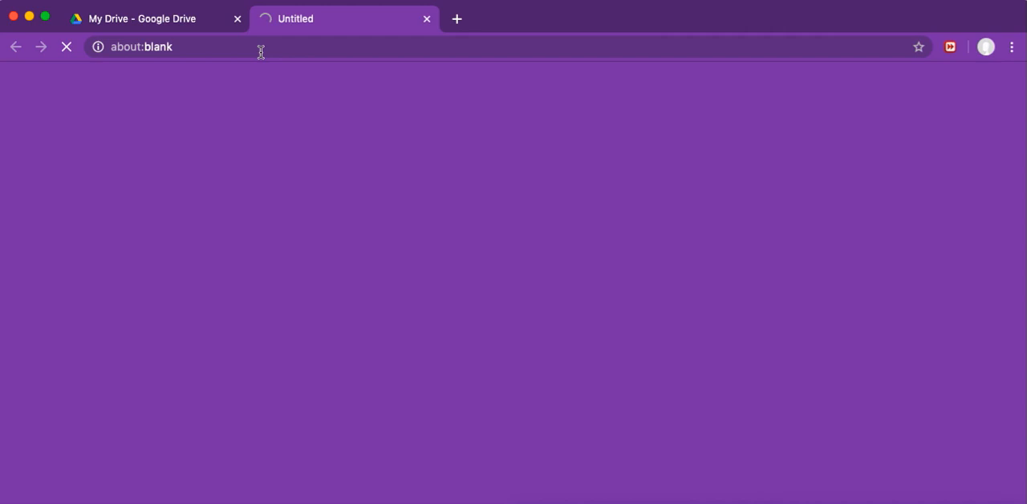
pyautogui.click(237, 19)
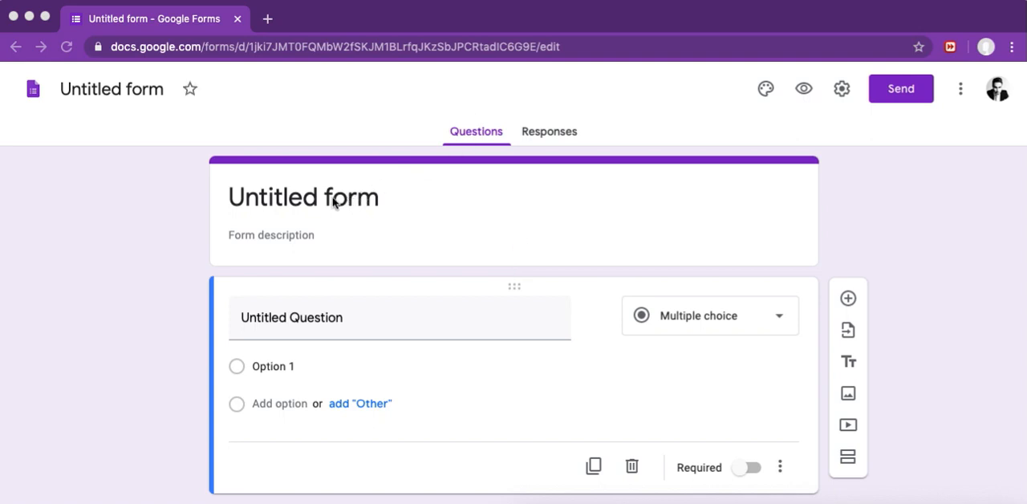
# Step: Set the form title to "Psychological impact of COVID-19 Lockdown"
pyautogui.click(299, 202)
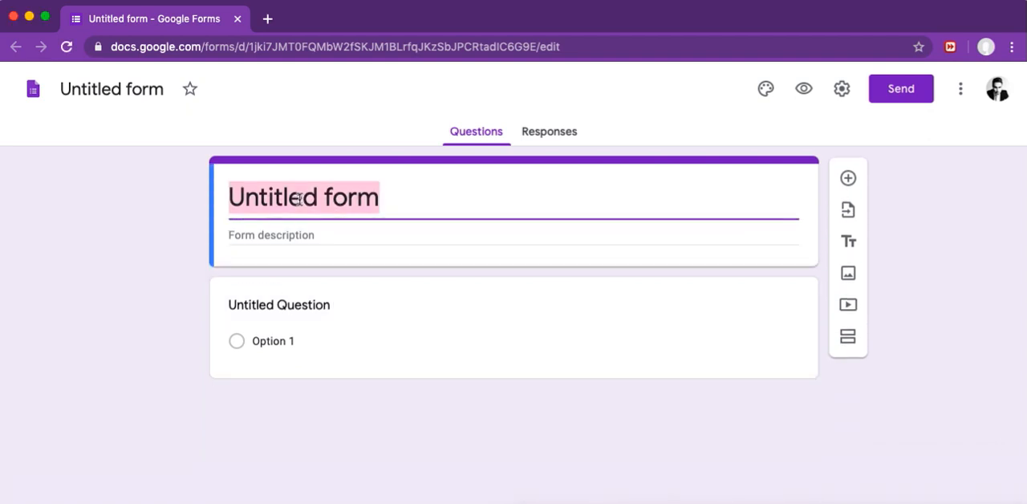
pyautogui.click(244, 237)
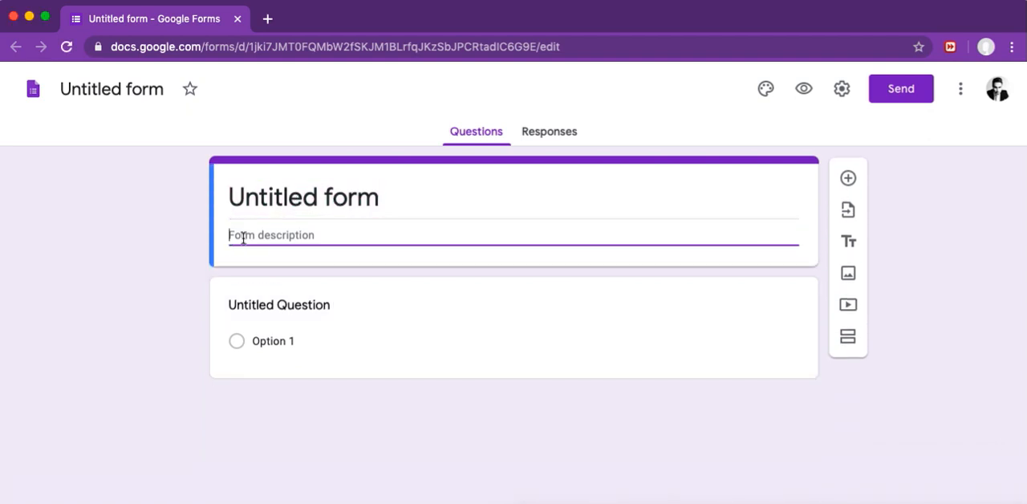
pyautogui.click(321, 194)
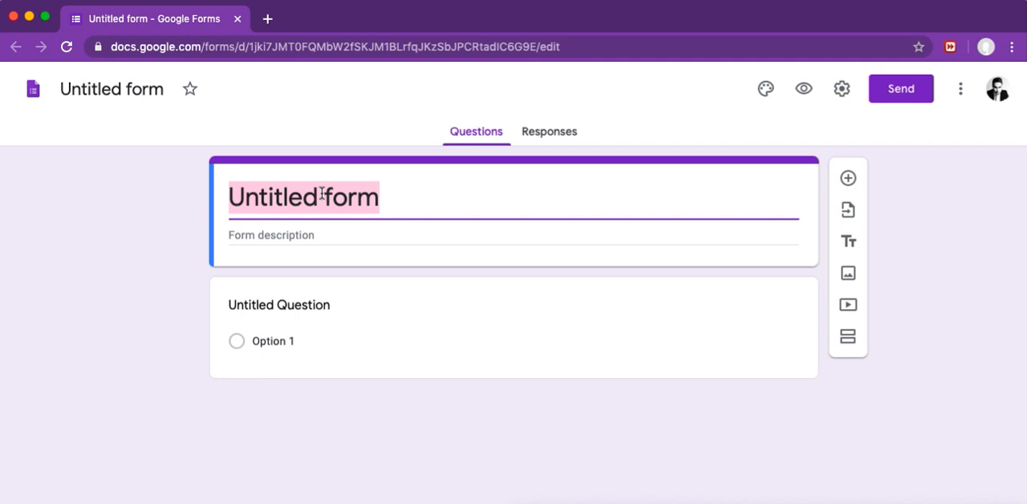
pyautogui.write('Psy')
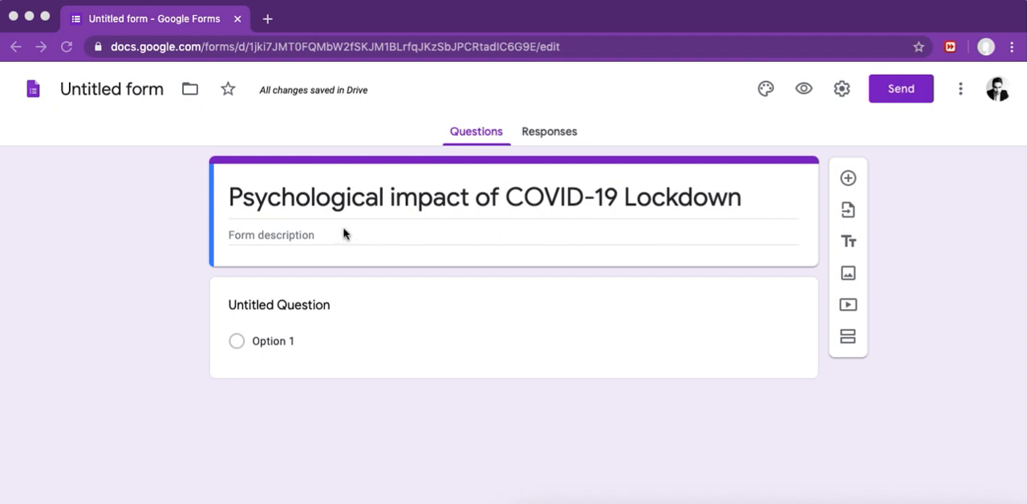
# Step: Start the form description with "hello" and, on a new line, "My name is XYZ. i am doing a project on"
pyautogui.click(248, 231)
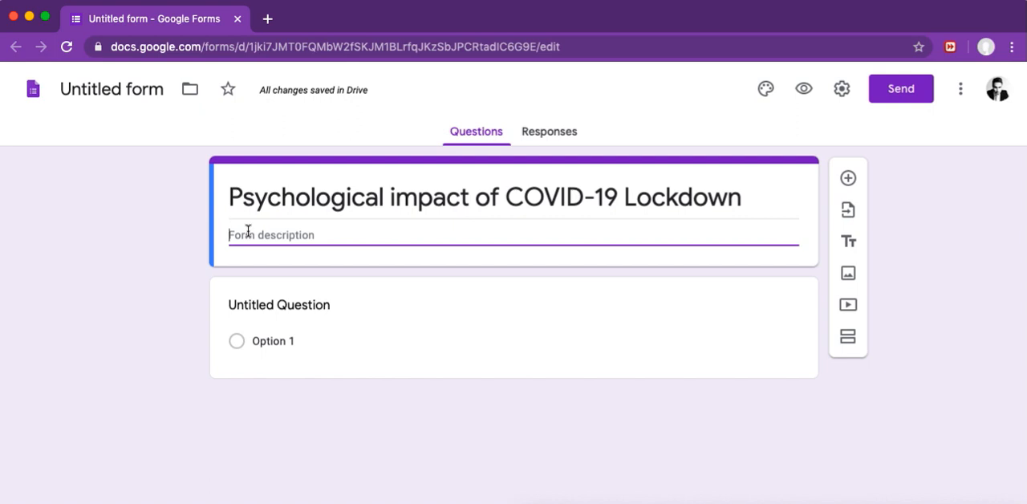
pyautogui.write('hello')
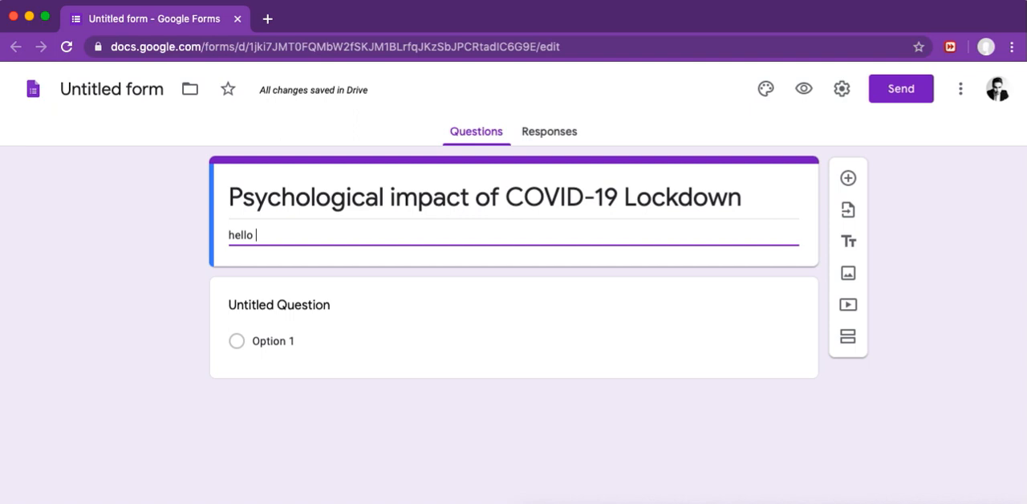
pyautogui.press('Return')
pyautogui.write('My name ')
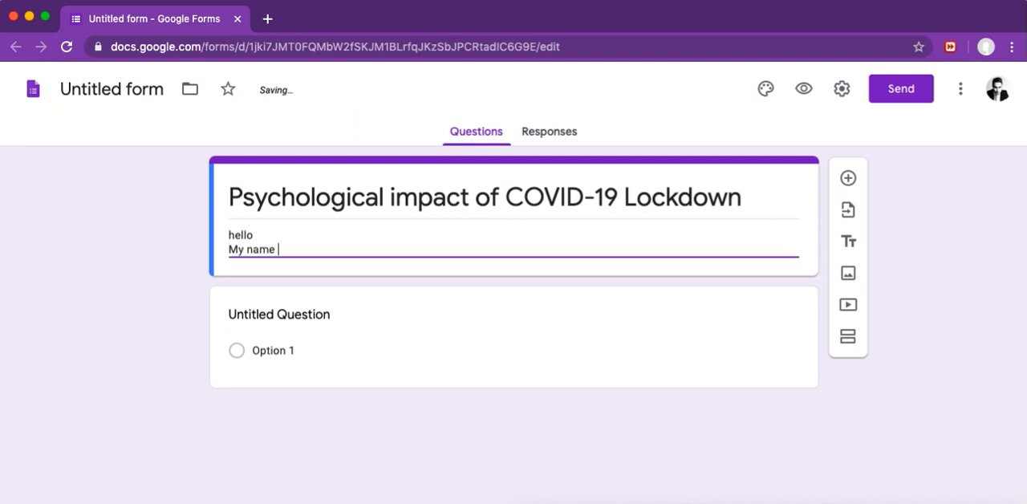
pyautogui.write('is XYZ. i am do')
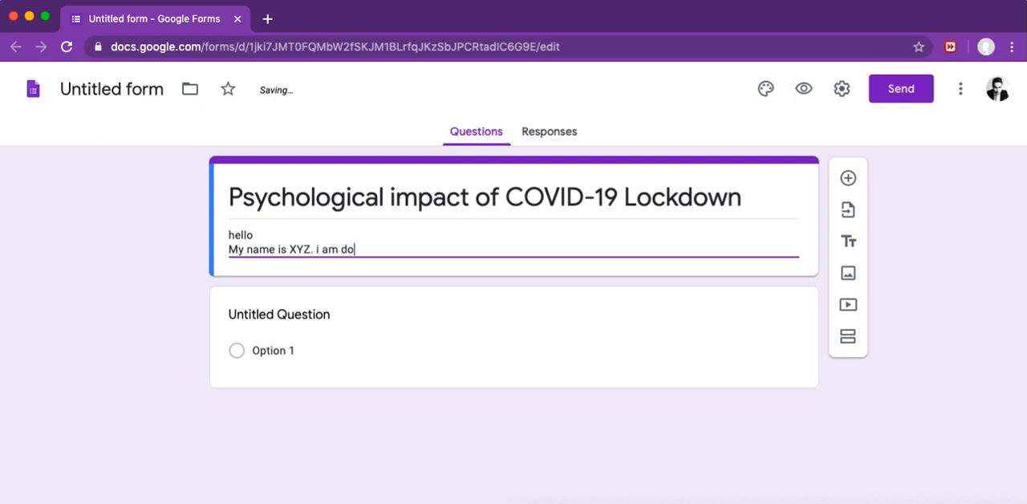
pyautogui.write('ing a pro')
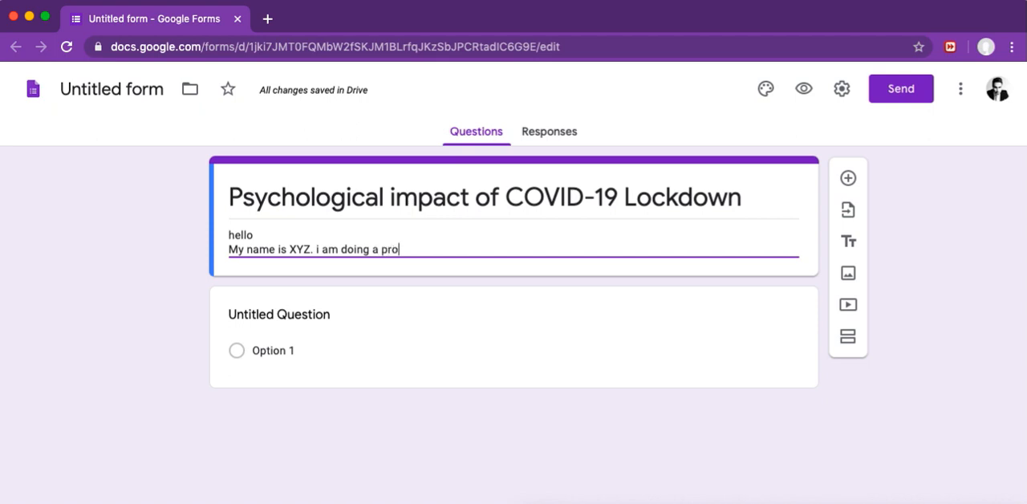
pyautogui.write('ject on')
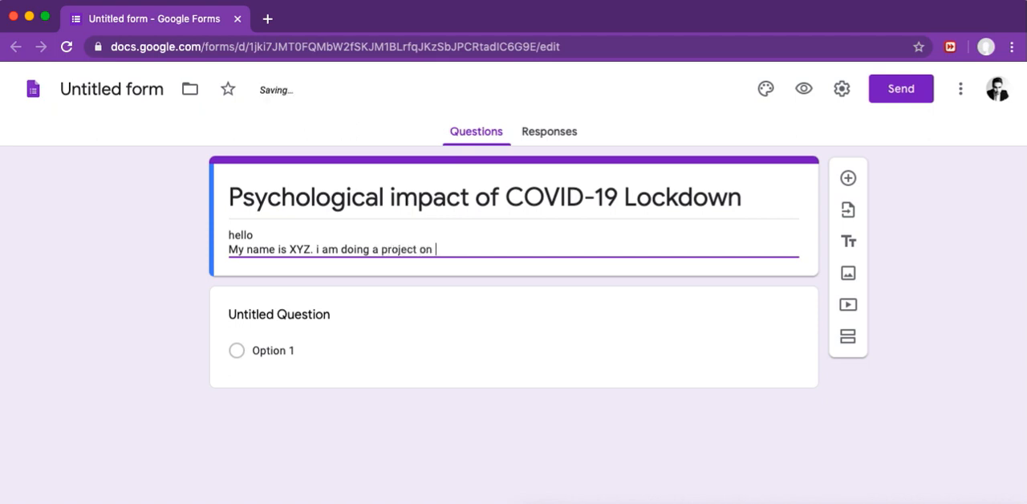
# Step: Copy the form title onto the end of the description's second line and finish the sentence with a period
pyautogui.moveTo(232, 199); pyautogui.dragTo(562, 199)
pyautogui.press('super+c')
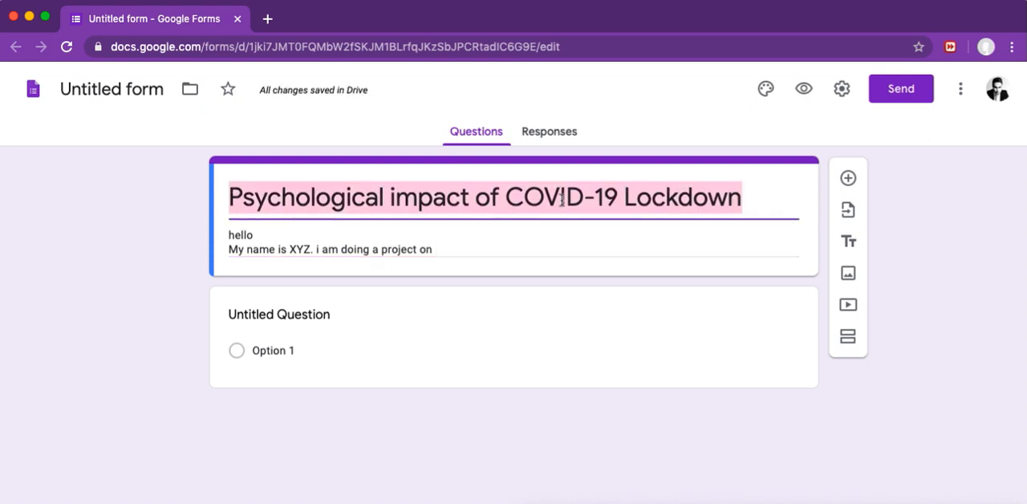
pyautogui.click(487, 257)
pyautogui.click(473, 248)
pyautogui.press('super+v')
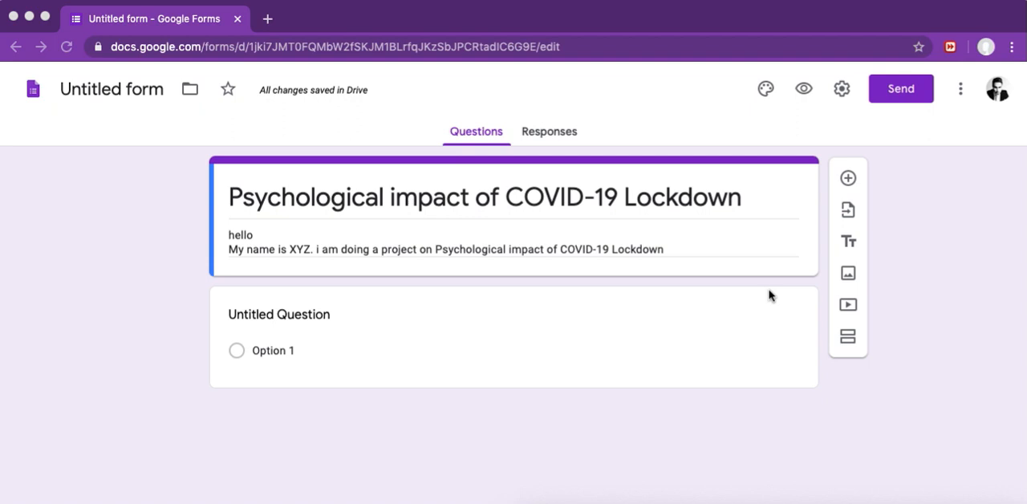
pyautogui.click(687, 257)
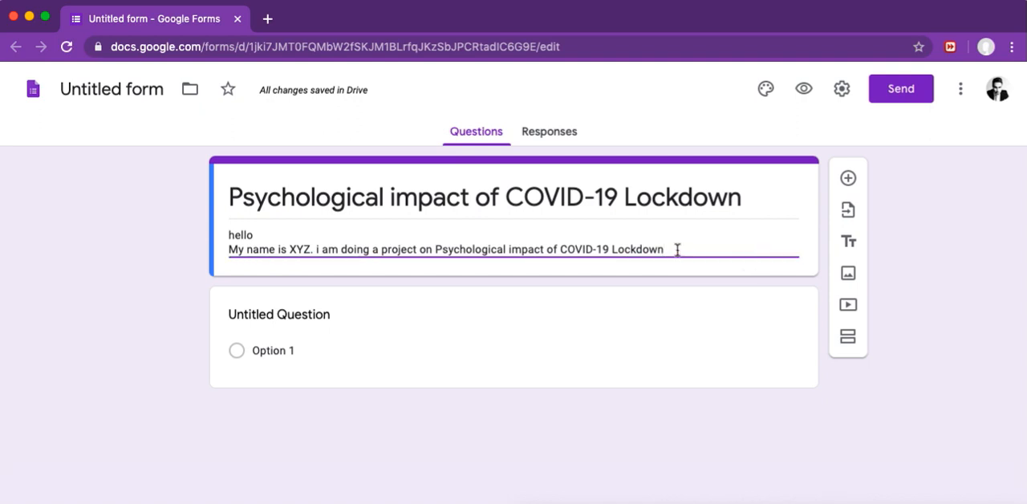
pyautogui.write('.')
# Step: Add a short answer question titled "Name of the Respondent" below the form description
pyautogui.click(848, 181)
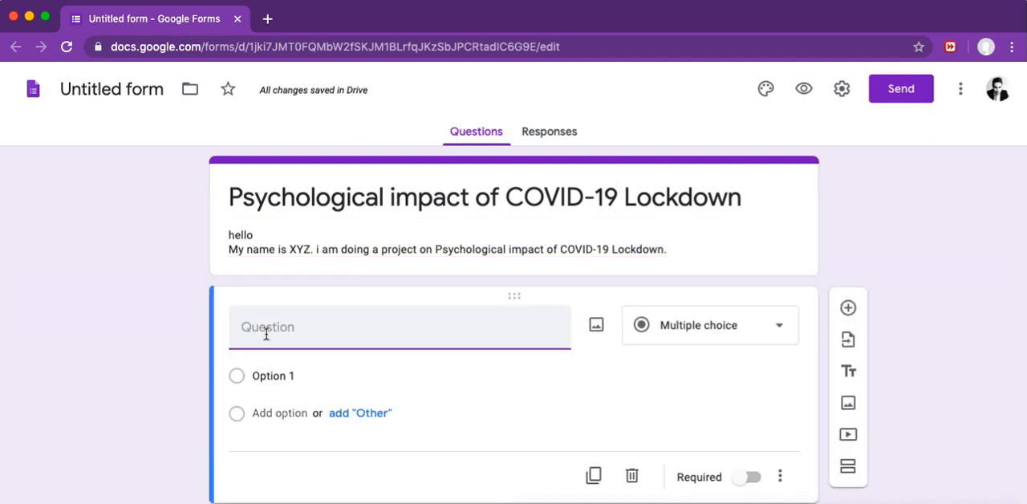
pyautogui.write('Name of the')
pyautogui.write('R')
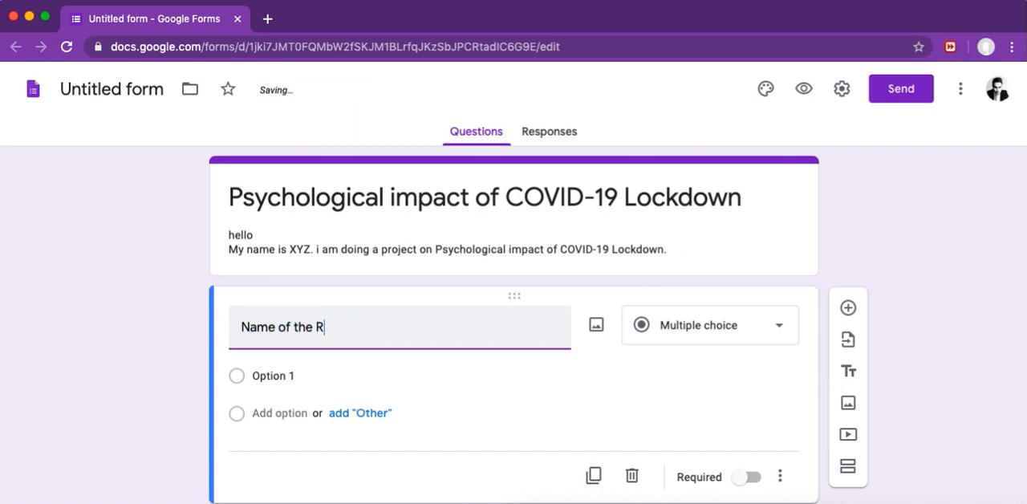
pyautogui.write('espondent')
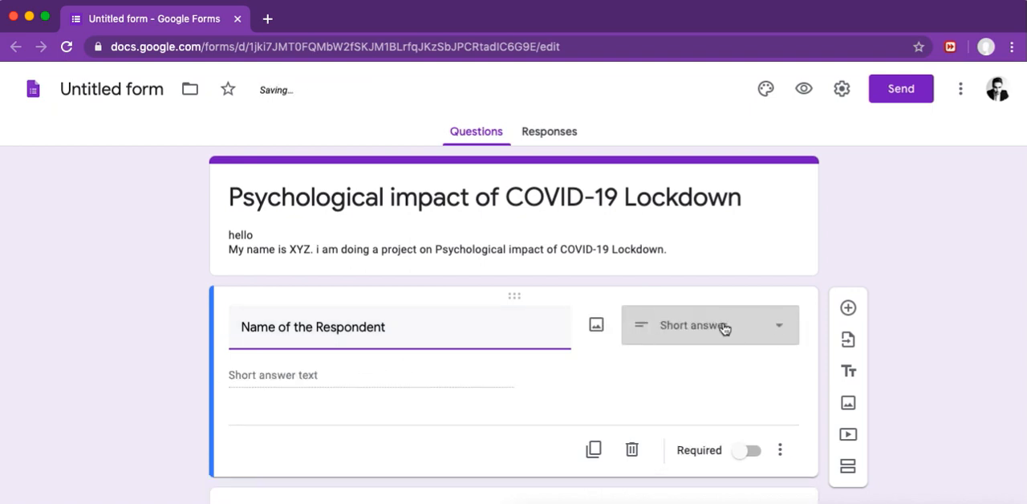
pyautogui.click(784, 325)
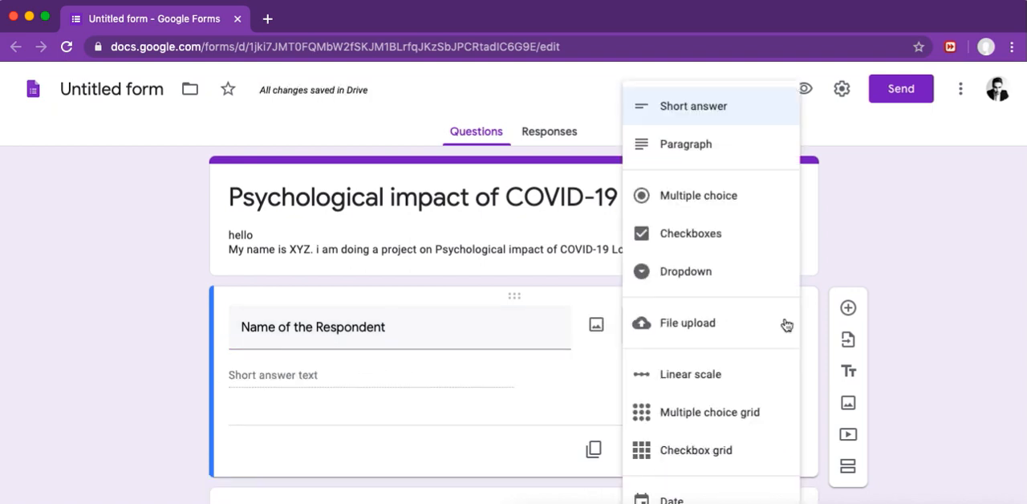
pyautogui.click(712, 111)
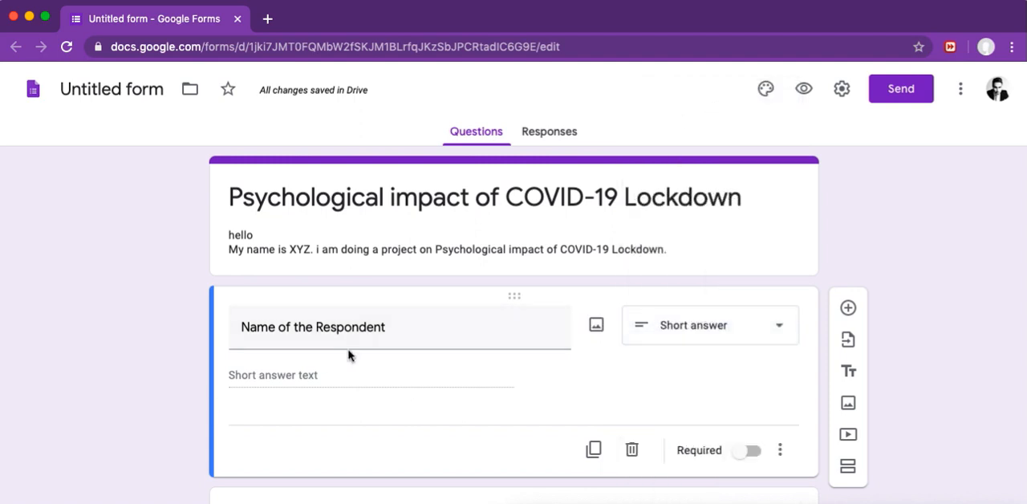
# Step: Add a short answer question titled "Email Address" below the respondent name question
pyautogui.click(848, 310)
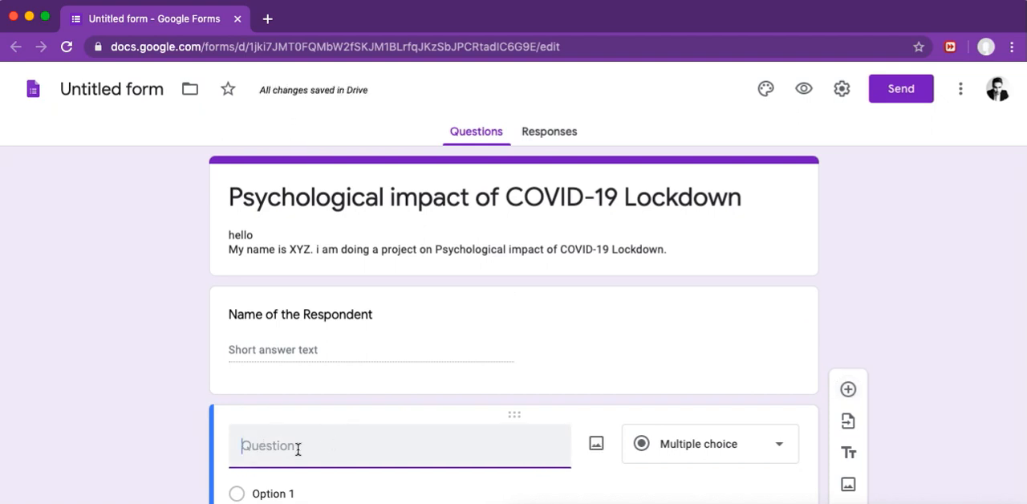
pyautogui.write('email')
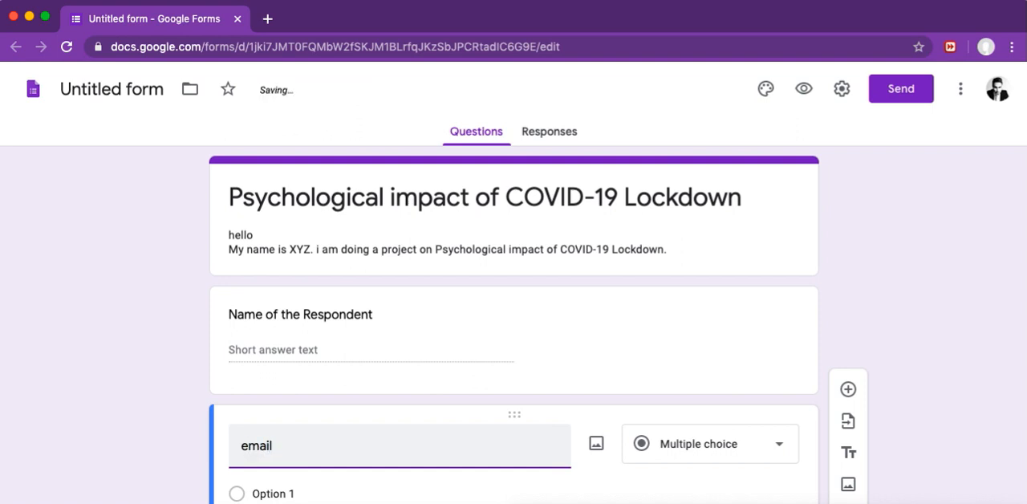
pyautogui.write(' Addr')
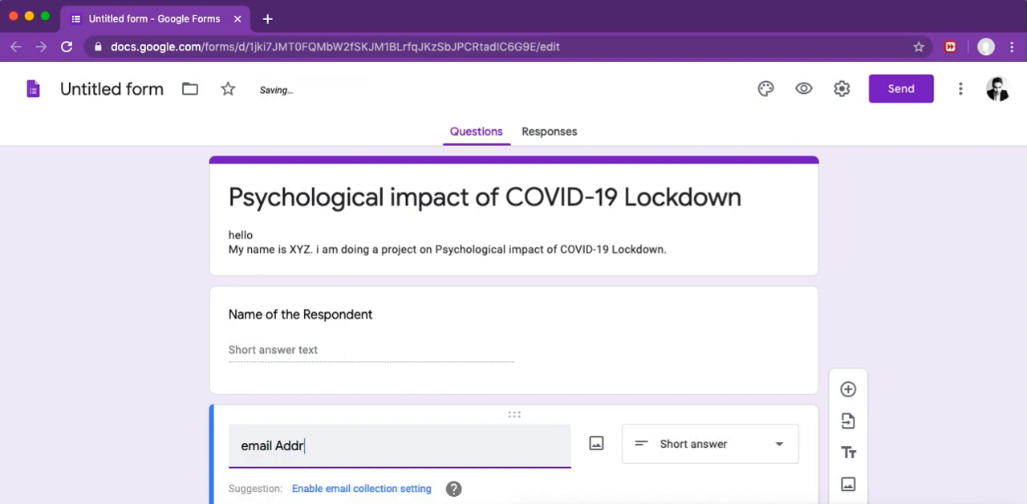
pyautogui.write('ess')
pyautogui.click(249, 446)
pyautogui.press('BackSpace')
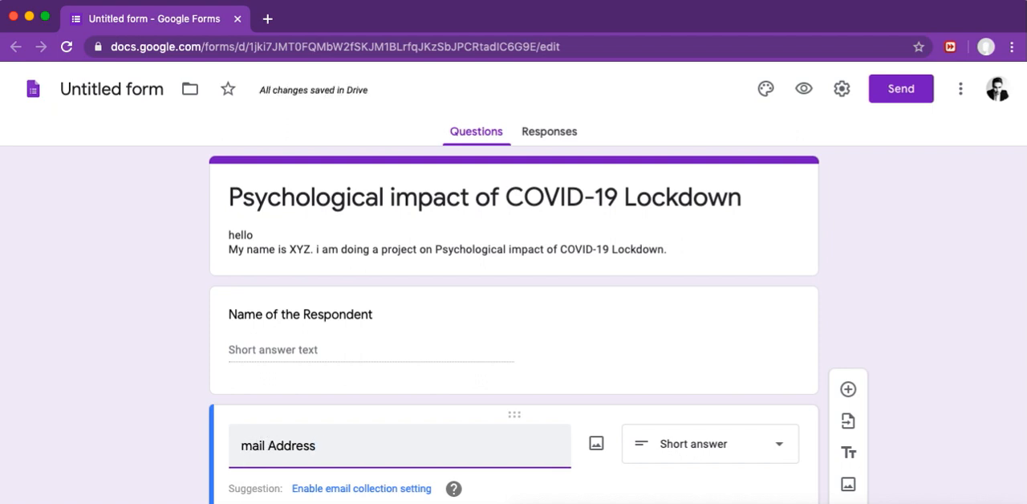
pyautogui.write('E')
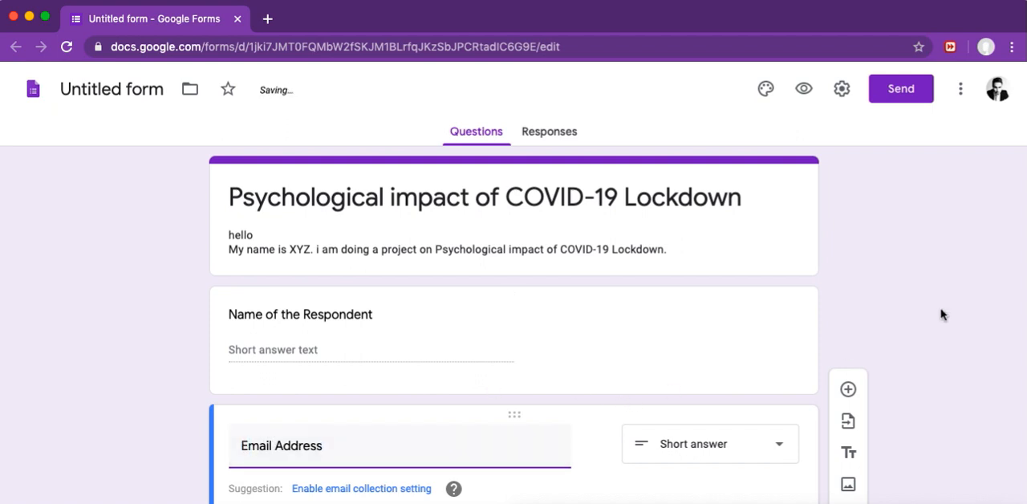
pyautogui.scroll(-3, 939, 315)
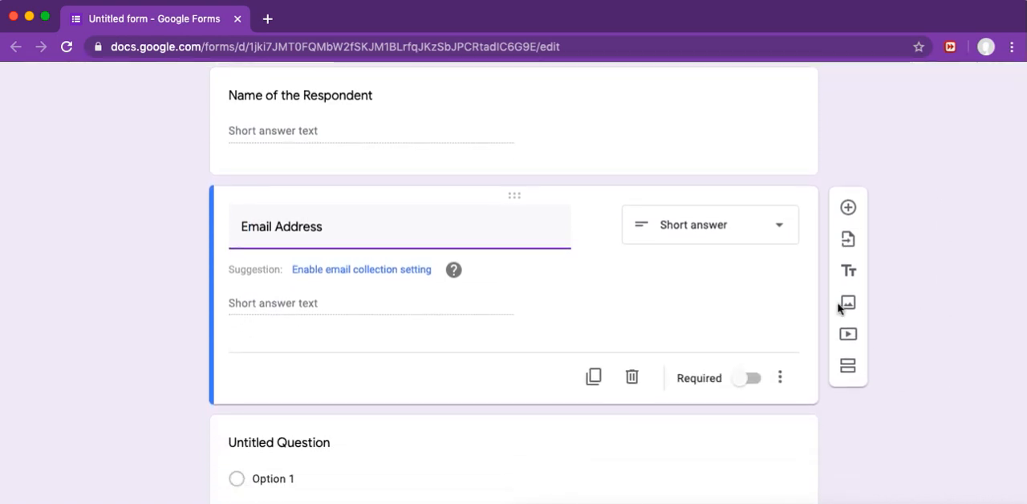
# Step: Add a short answer question titled "Phone number" below the Email Address question
pyautogui.click(848, 209)
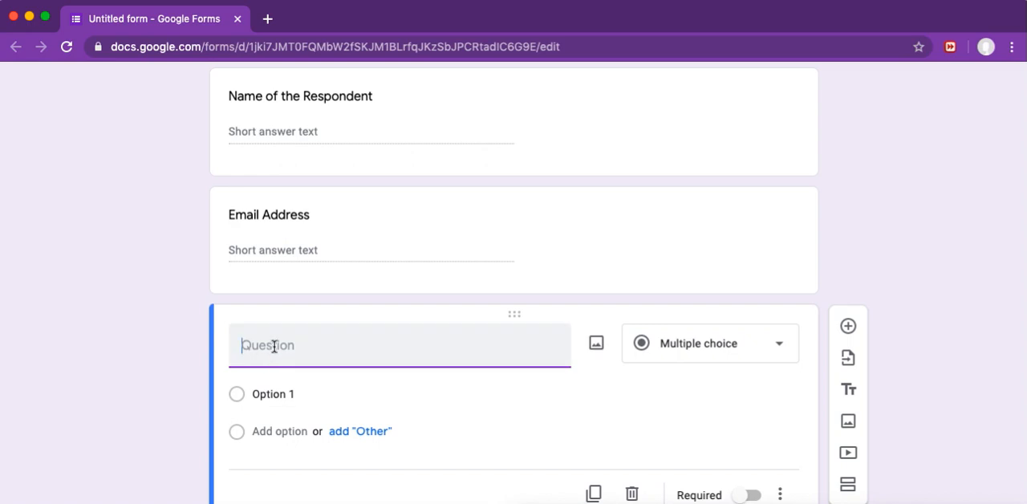
pyautogui.write('Phone mnumber')
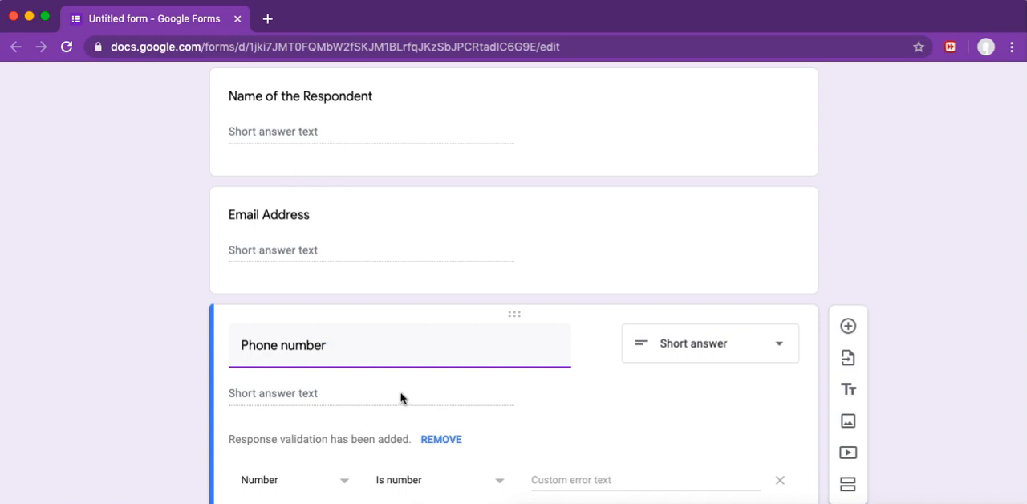
# Step: Add a multiple choice question titled "Educational Qualification" below the Phone number question
pyautogui.click(849, 327)
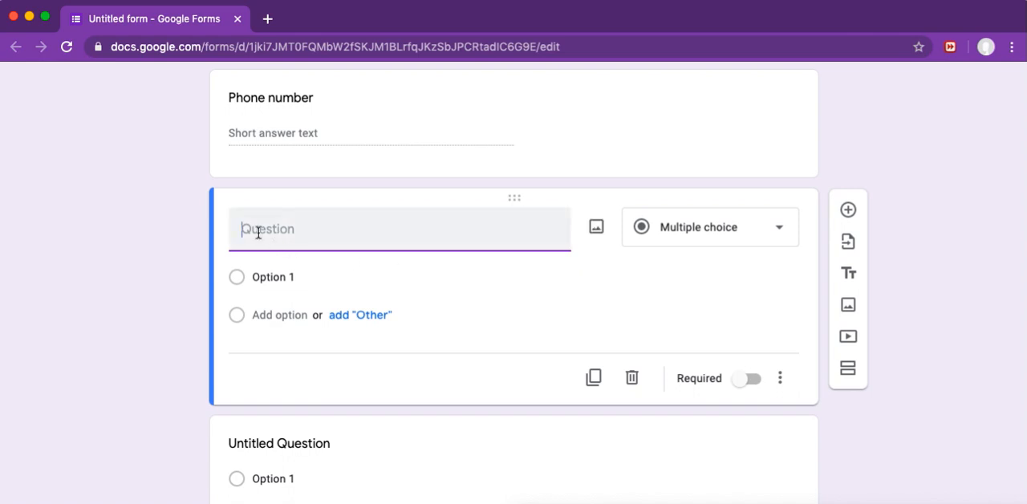
pyautogui.write('Educatio')
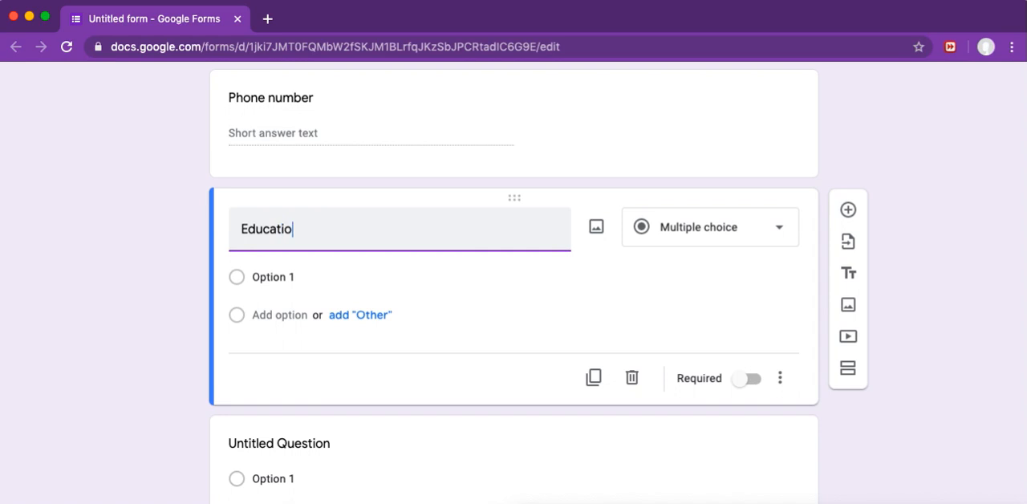
pyautogui.write('nal Qualifiv')
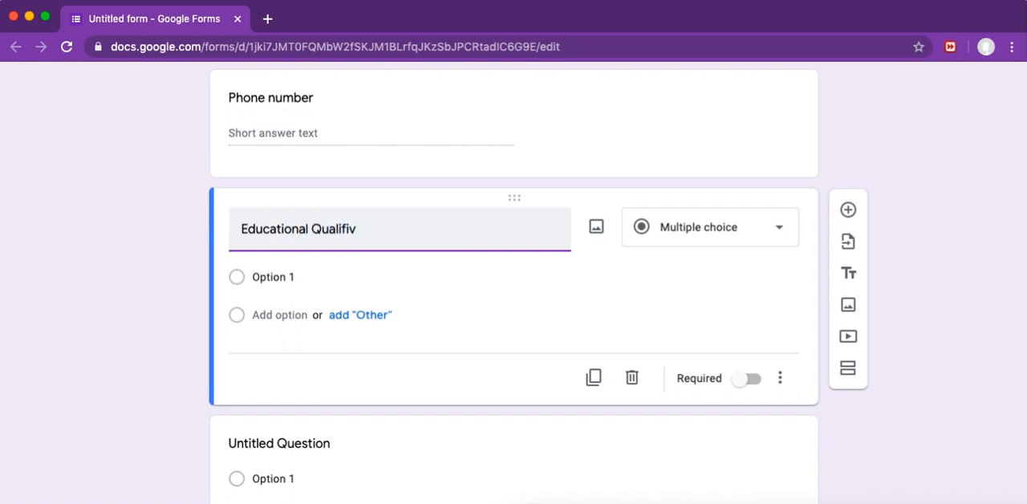
pyautogui.press('BackSpace')
pyautogui.write('cation')
pyautogui.click(634, 304)
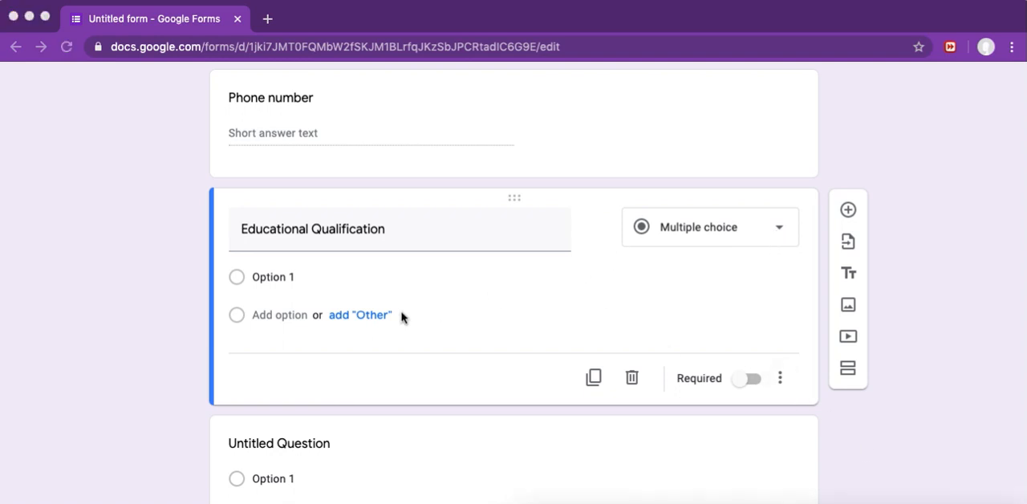
# Step: Add an "Other" choice to the Educational Qualification question and name its first option "High School"
pyautogui.click(364, 324)
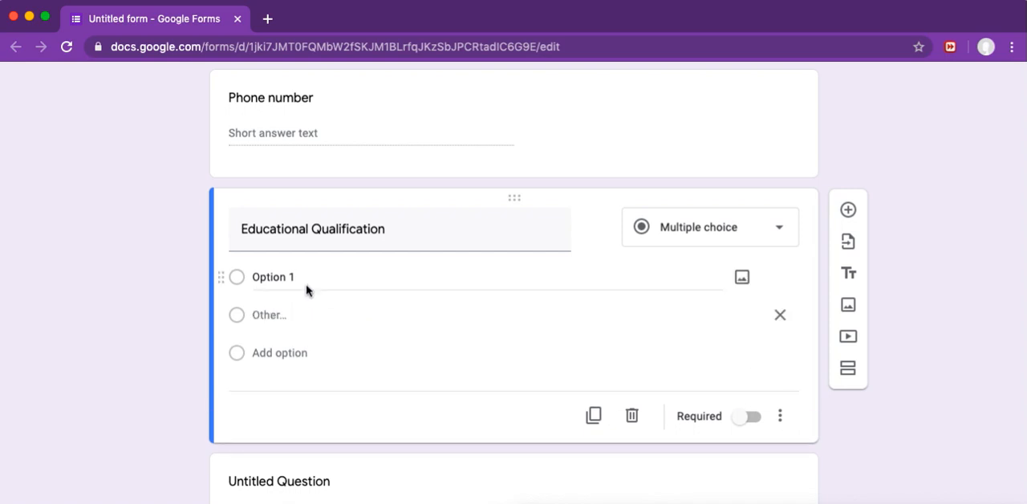
pyautogui.click(293, 277)
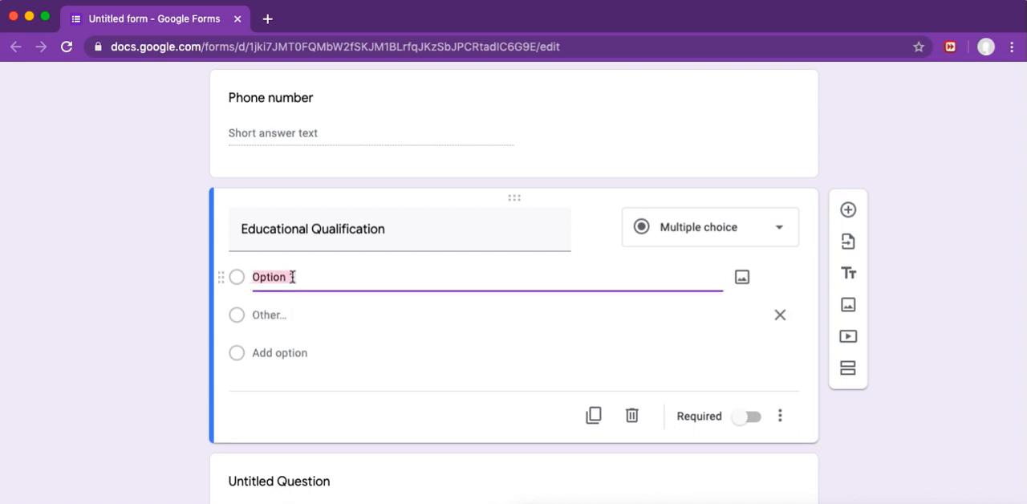
pyautogui.write('High School')
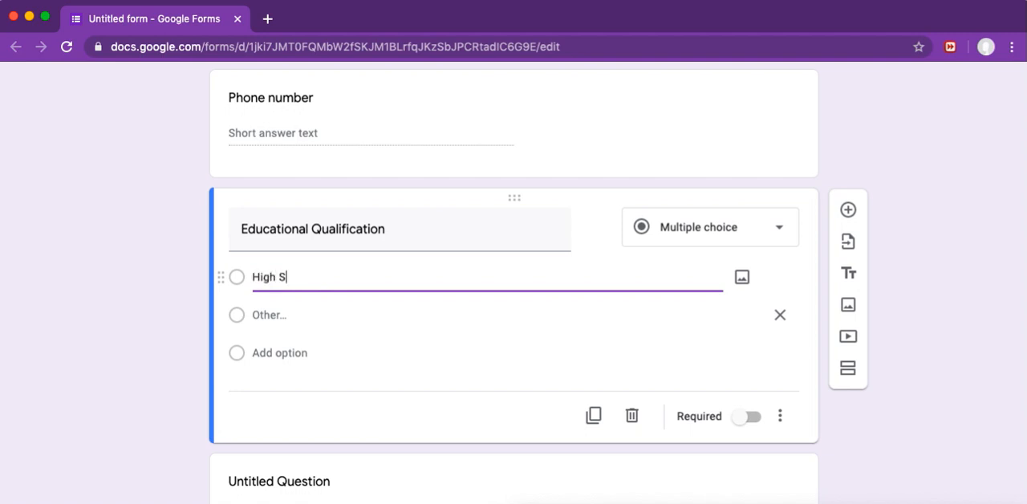
# Step: Add the options "UG", "PG" and "Ph.D" to the Educational Qualification question and remove its "Other" choice
pyautogui.click(281, 352)
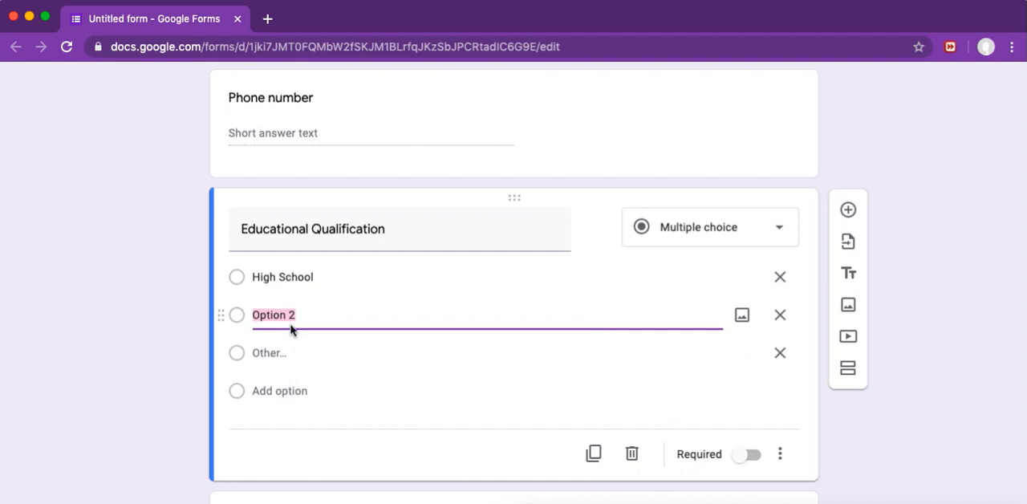
pyautogui.write('UG')
pyautogui.click(285, 391)
pyautogui.write('PG')
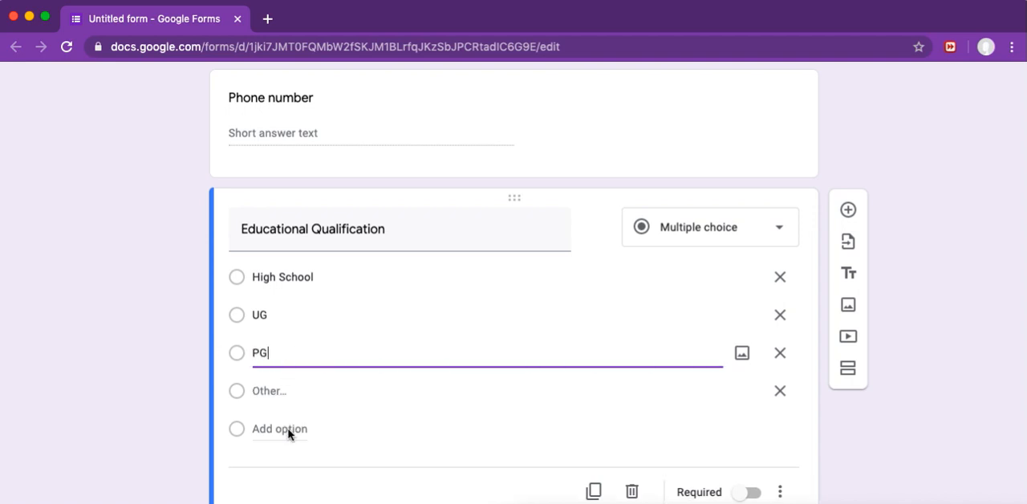
pyautogui.click(287, 430)
pyautogui.write('P')
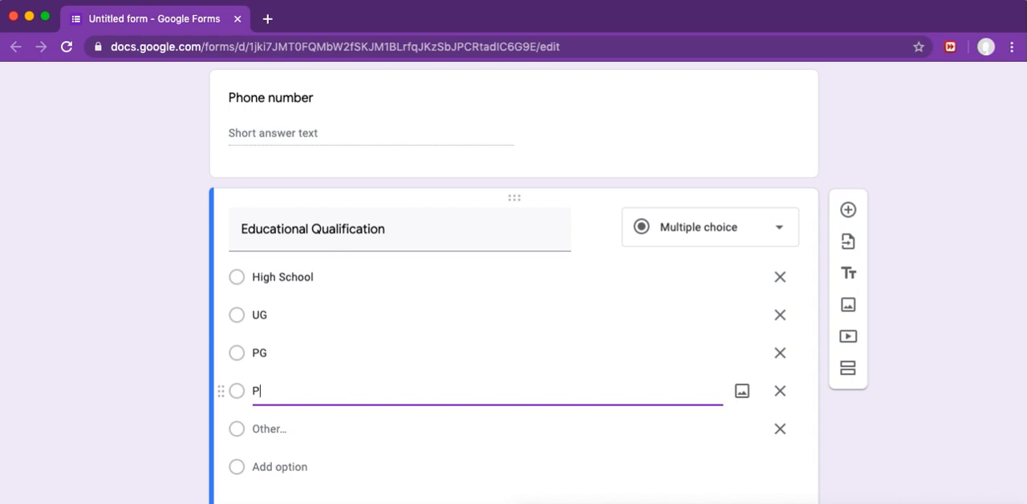
pyautogui.write('h.D')
pyautogui.click(778, 429)
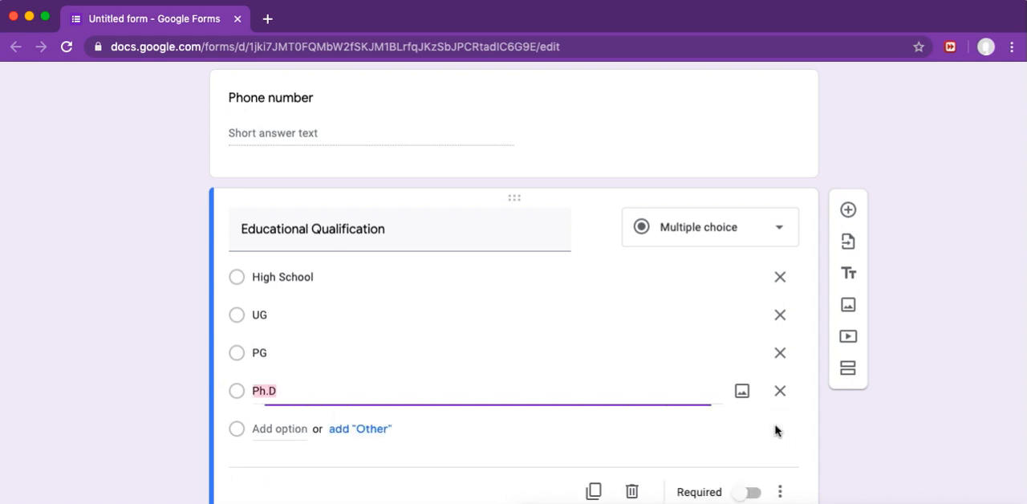
# Step: Add a multiple choice question titled "COVID-19 can infect to" below the Educational Qualification question
pyautogui.scroll(-2, 472, 447)
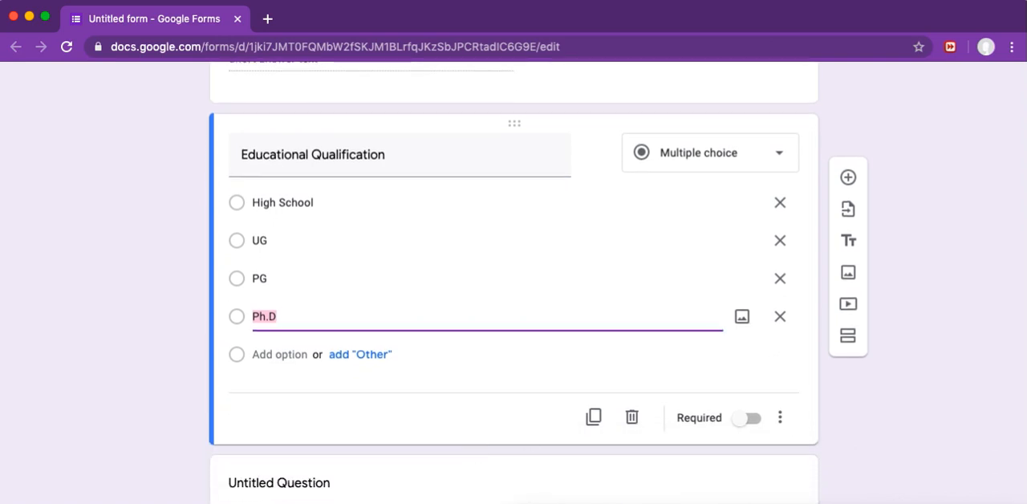
pyautogui.scroll(-1, 472, 448)
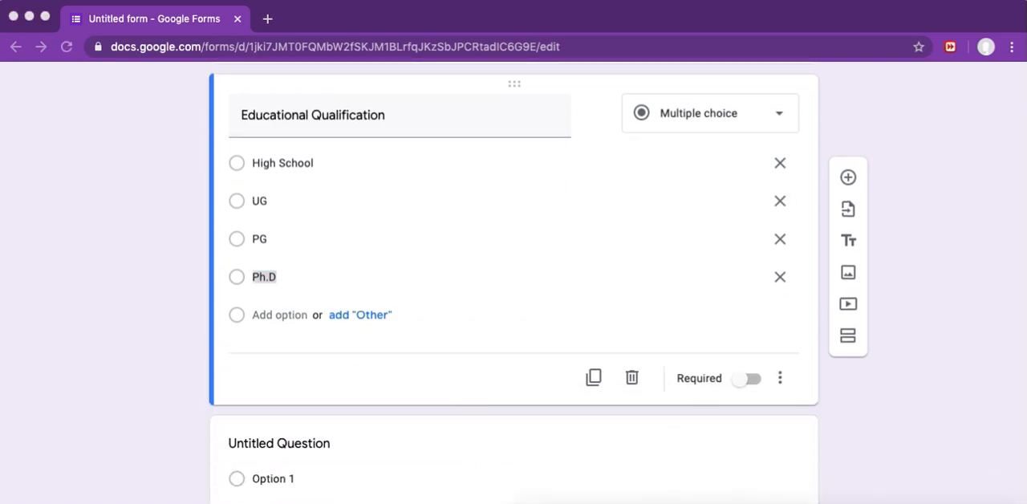
pyautogui.click(848, 178)
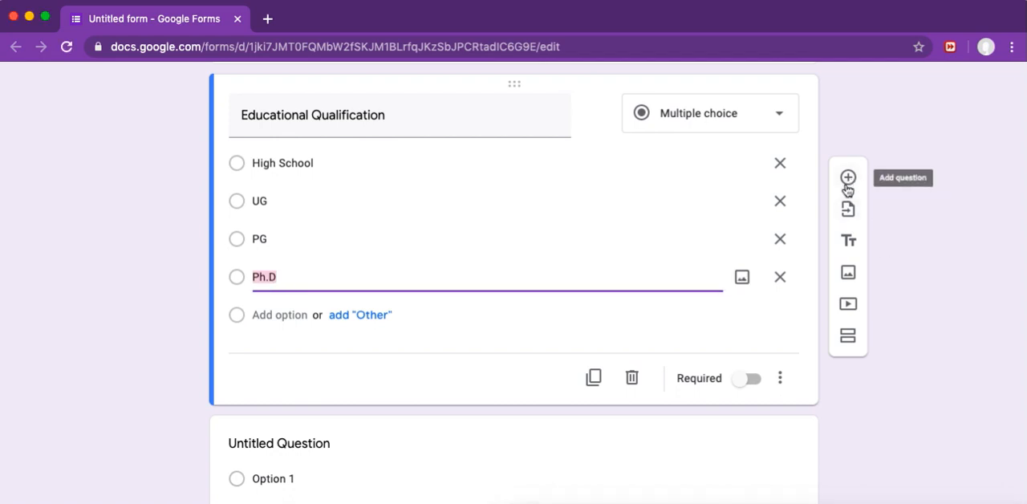
pyautogui.click(847, 186)
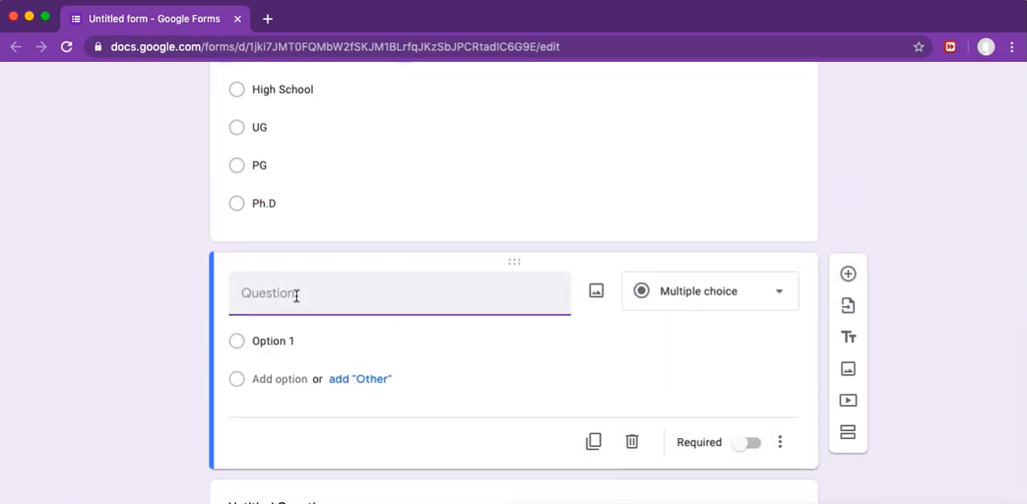
pyautogui.write('COVID')
pyautogui.write('-1')
pyautogui.press('BackSpace')
pyautogui.write('19 can infect')
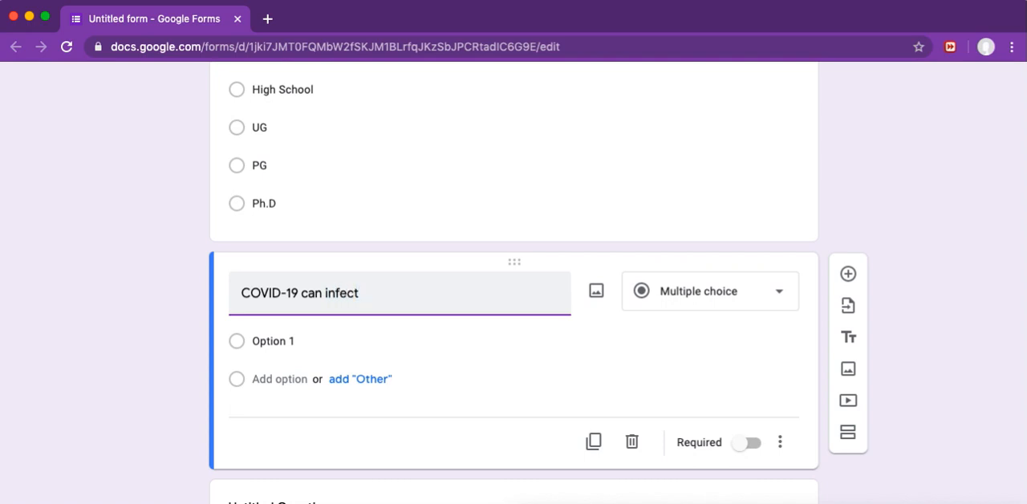
pyautogui.write(' to')
pyautogui.click(446, 373)
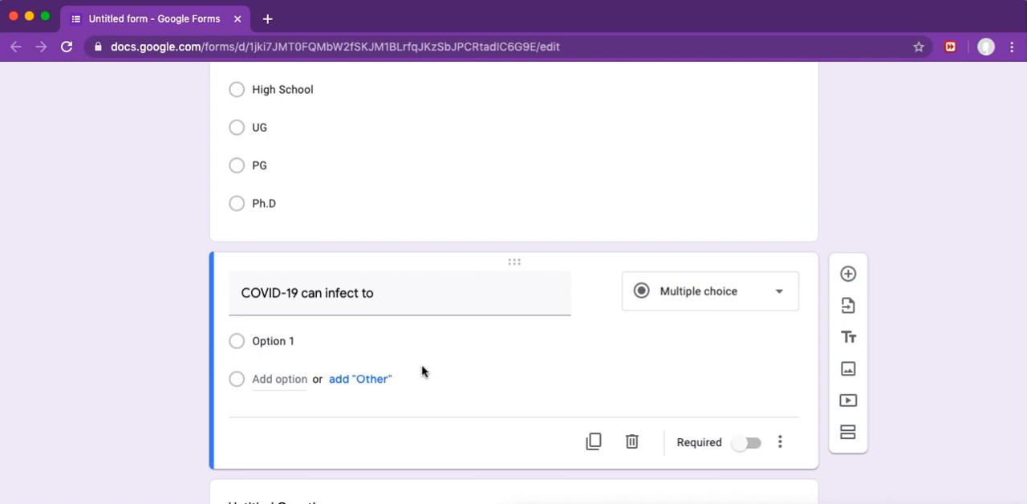
# Step: Add an "Other" choice to the "COVID-19 can infect to" question and name its first option "Females only"
pyautogui.click(357, 388)
pyautogui.click(283, 340)
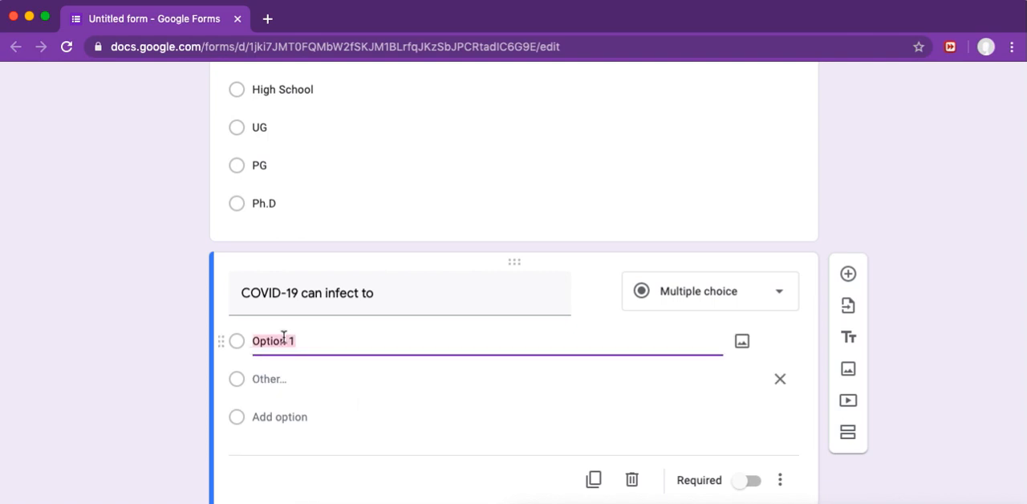
pyautogui.write('Fe')
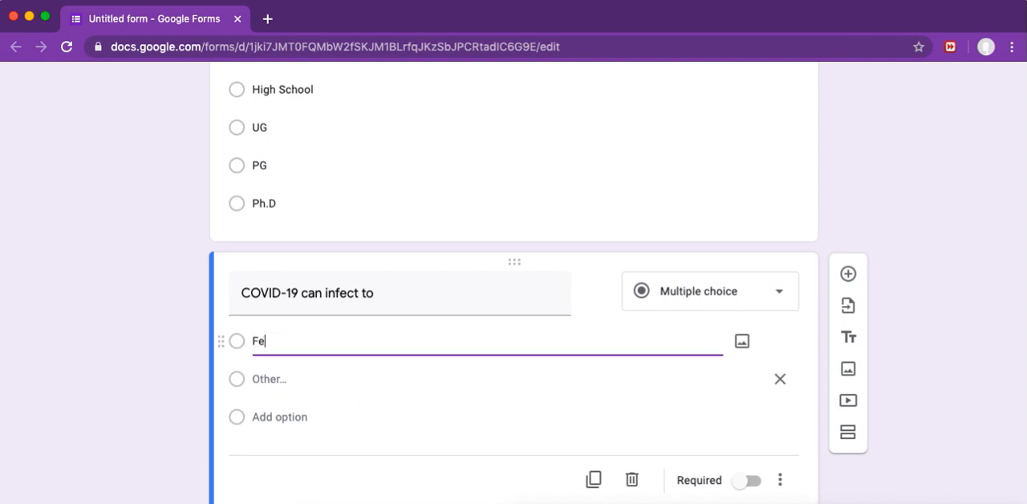
pyautogui.write('males only')
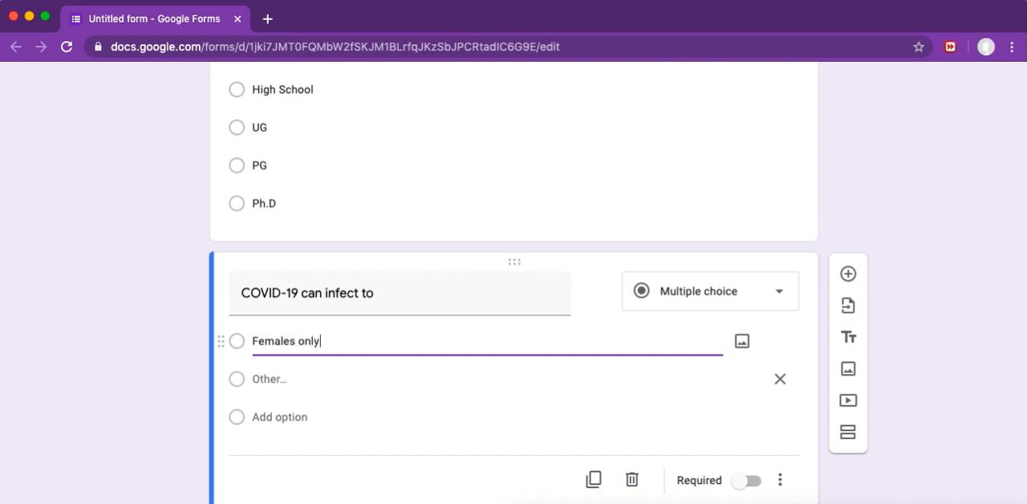
# Step: Add "Males Only" as the second option of the "COVID-19 can infect to" question
pyautogui.click(303, 417)
pyautogui.write('m')
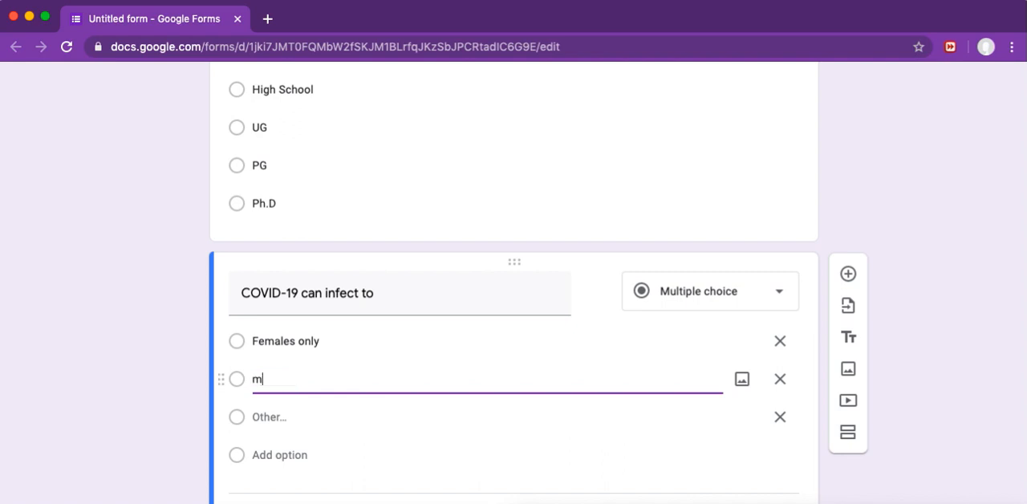
pyautogui.write('ales Only')
pyautogui.click(264, 381)
pyautogui.press('BackSpace')
pyautogui.write('M')
# Step: Add "Children" as the third option of the "COVID-19 can infect to" question
pyautogui.scroll(-2, 257, 382)
pyautogui.click(290, 367)
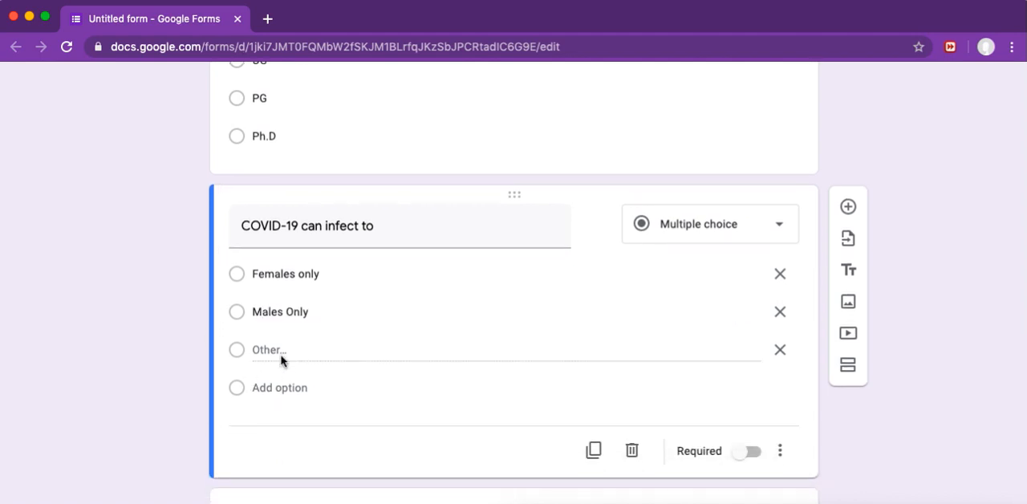
pyautogui.click(264, 350)
pyautogui.click(279, 388)
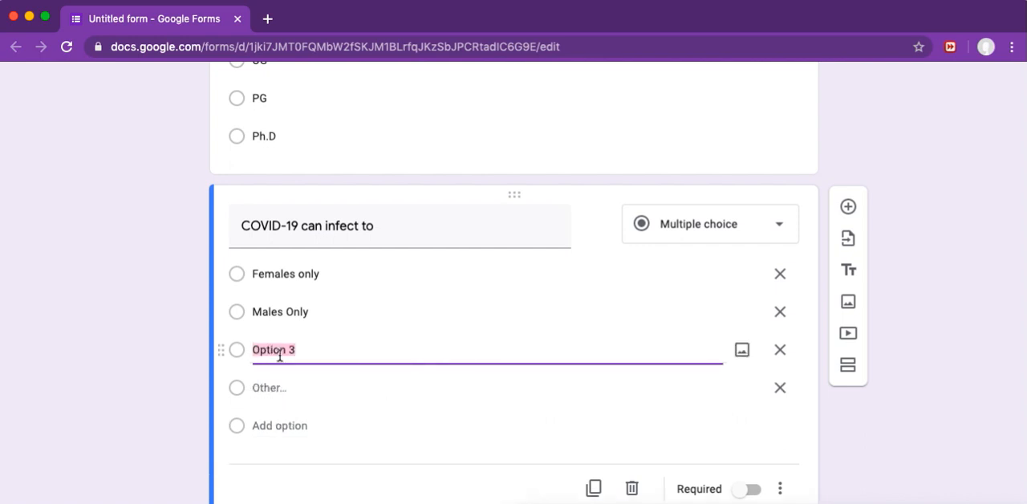
pyautogui.write('Chil')
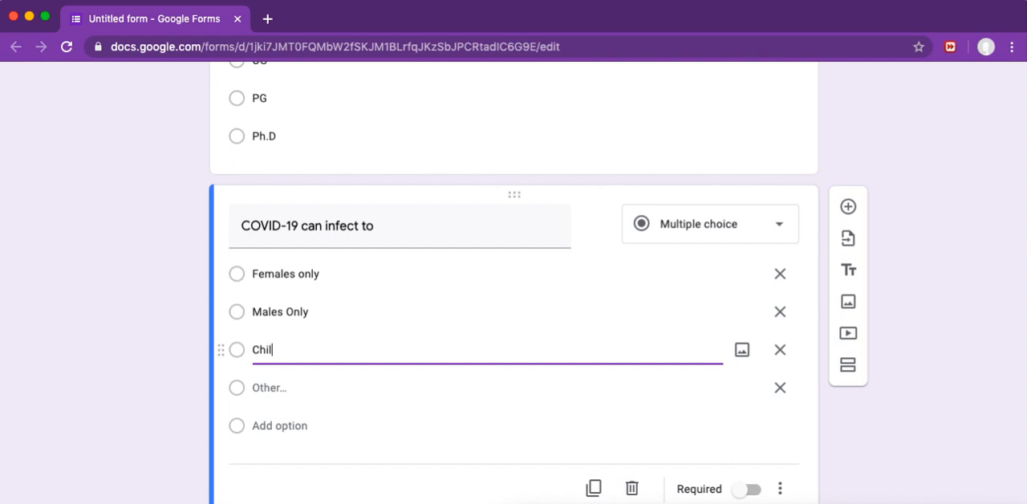
pyautogui.write('dren')
# Step: Add "All of the above" as the fourth option of the "COVID-19 can infect to" question and remove its "Other" choice
pyautogui.click(281, 392)
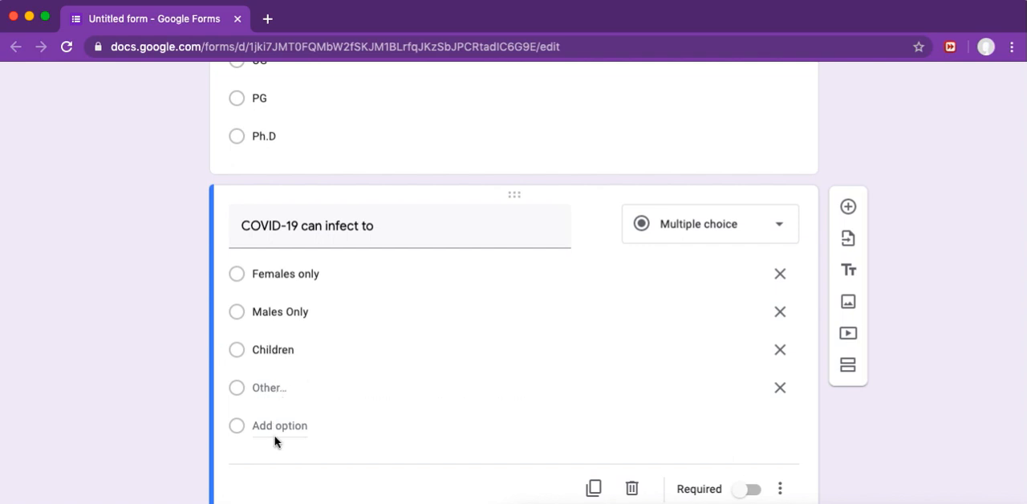
pyautogui.click(278, 428)
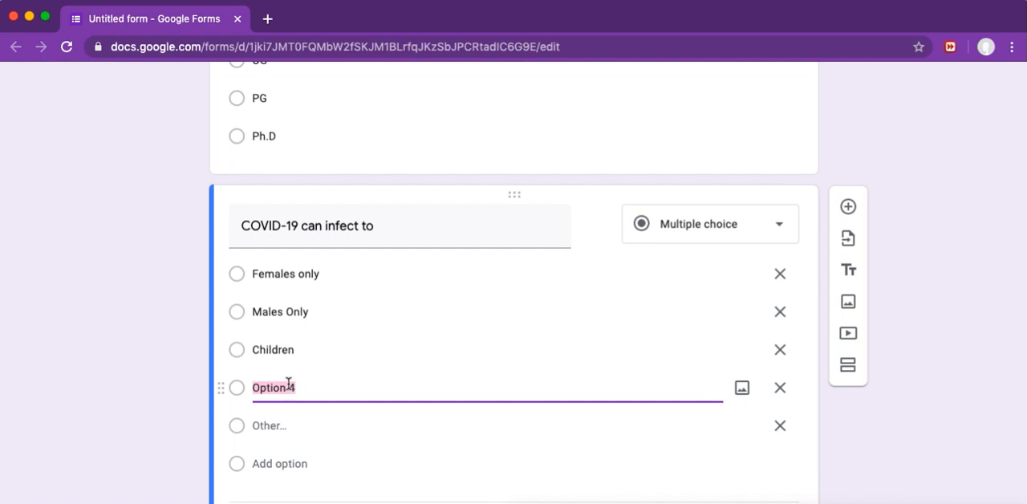
pyautogui.write('All of the ')
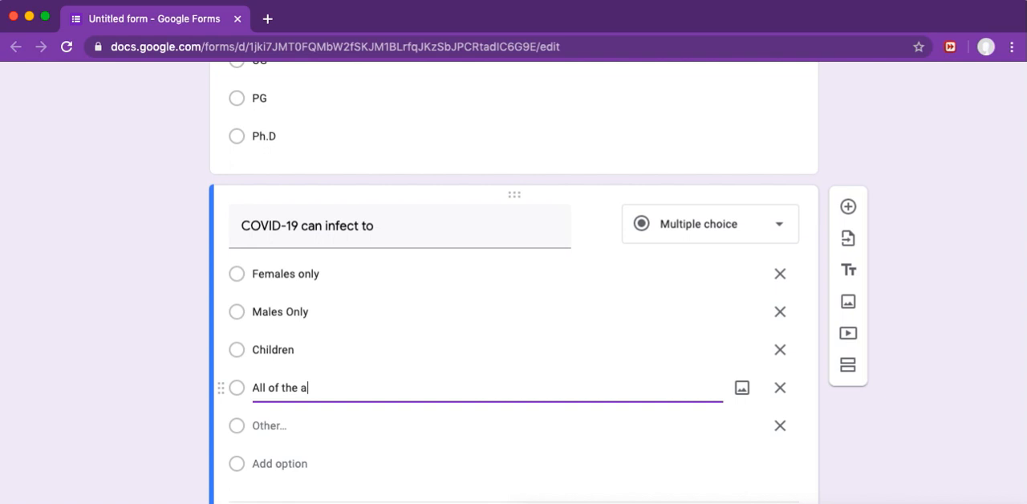
pyautogui.write('above')
pyautogui.click(780, 425)
pyautogui.click(380, 463)
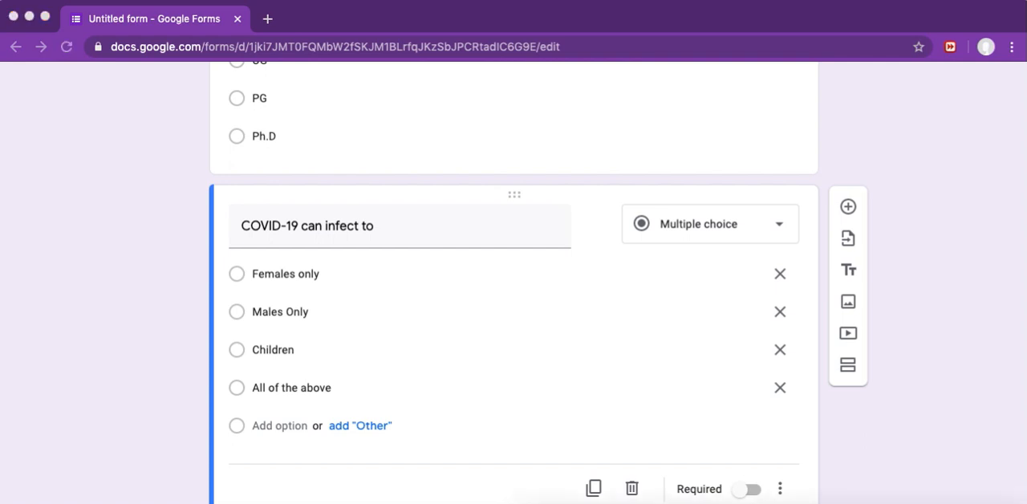
# Step: Add a new question below "COVID-19 can infect to" titled "The first case of Novel Corona virus was identified in"
pyautogui.scroll(-3, 541, 356)
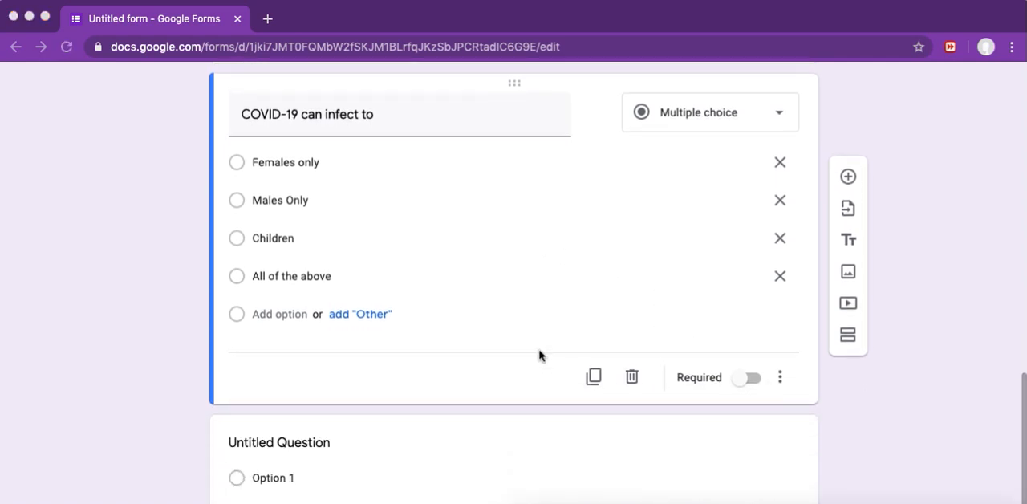
pyautogui.click(849, 178)
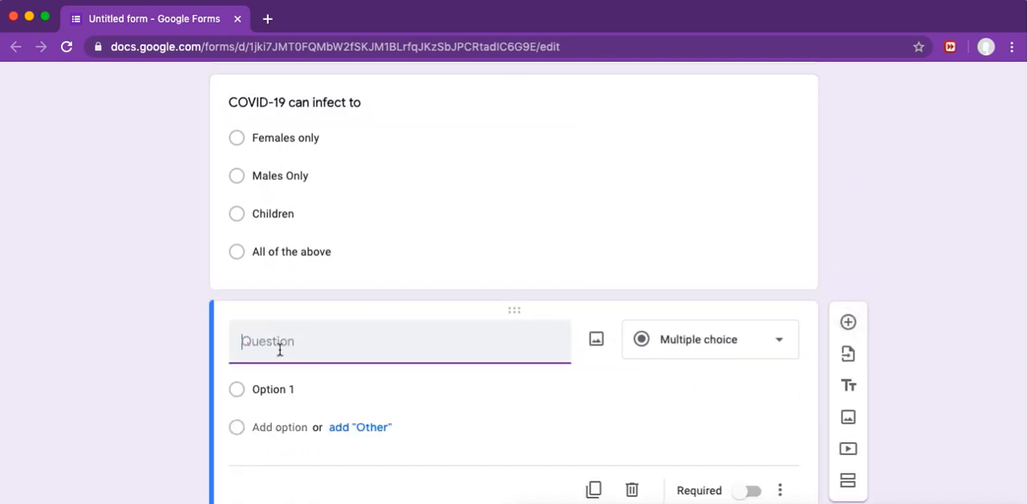
pyautogui.write('The fie')
pyautogui.press('BackSpace')
pyautogui.write('rst case of Novel ')
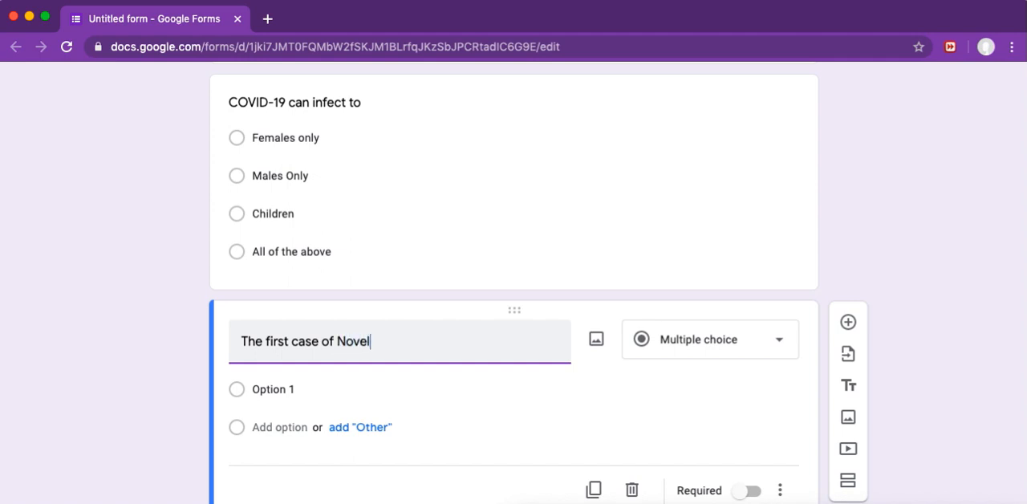
pyautogui.write('Cor')
pyautogui.write('na virus was')
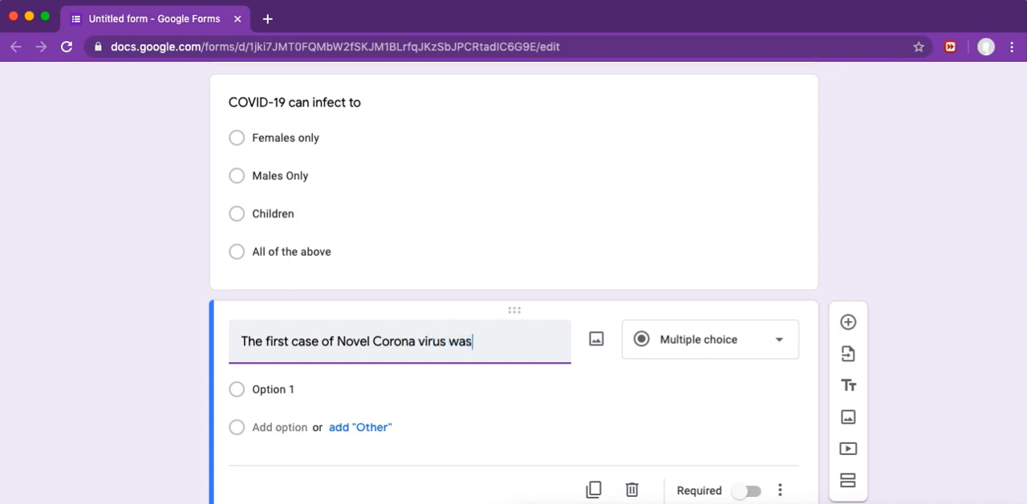
pyautogui.write(' indentified in')
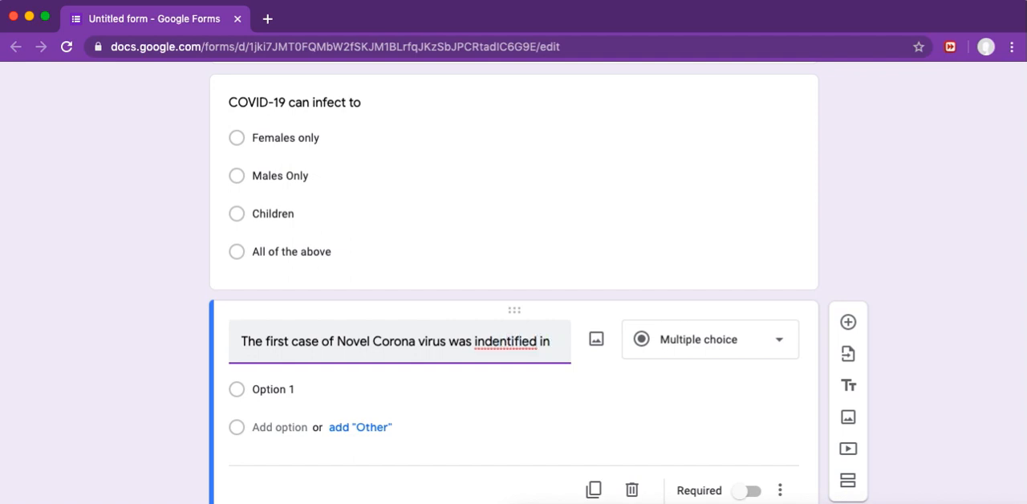
pyautogui.rightClick(510, 339)
pyautogui.click(556, 344)
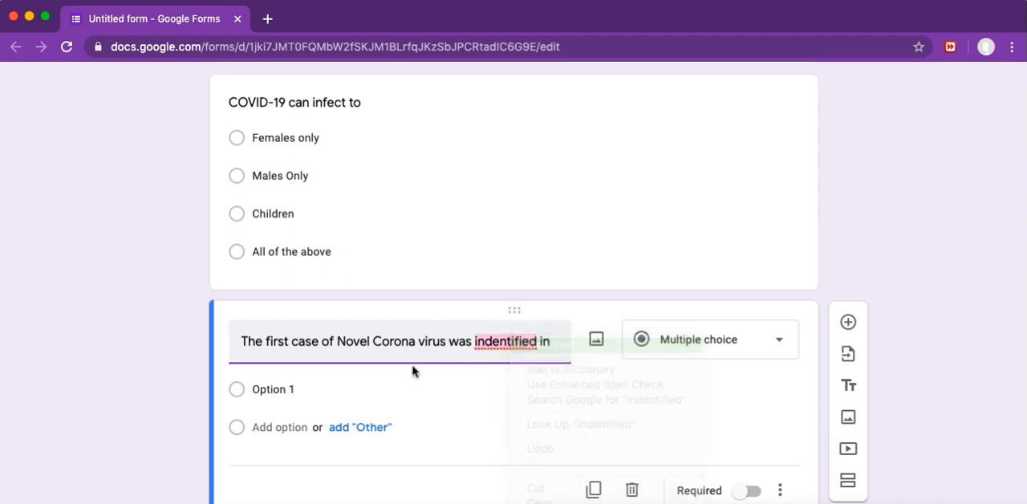
# Step: Add an "Other" choice to the first Corona virus case question and name its first option "Beijing"
pyautogui.click(350, 428)
pyautogui.click(290, 389)
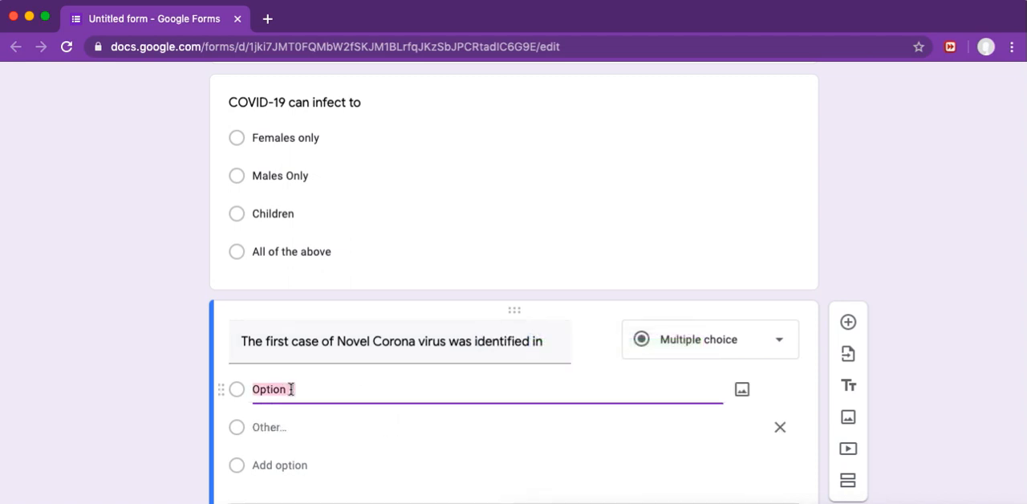
pyautogui.write('Beijing')
pyautogui.click(279, 428)
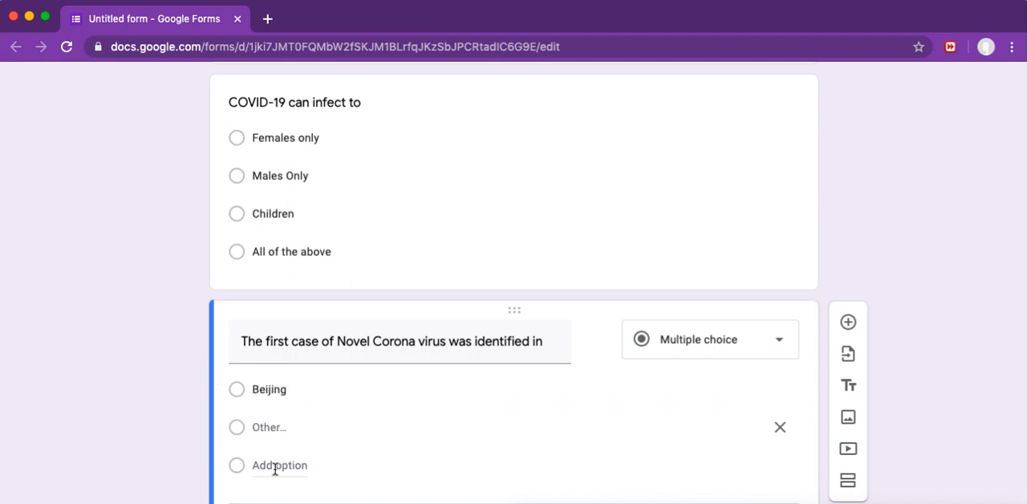
# Step: Add "USA" and "Wuhan" as the second and third options of the first Corona virus case question
pyautogui.click(275, 467)
pyautogui.write('USA')
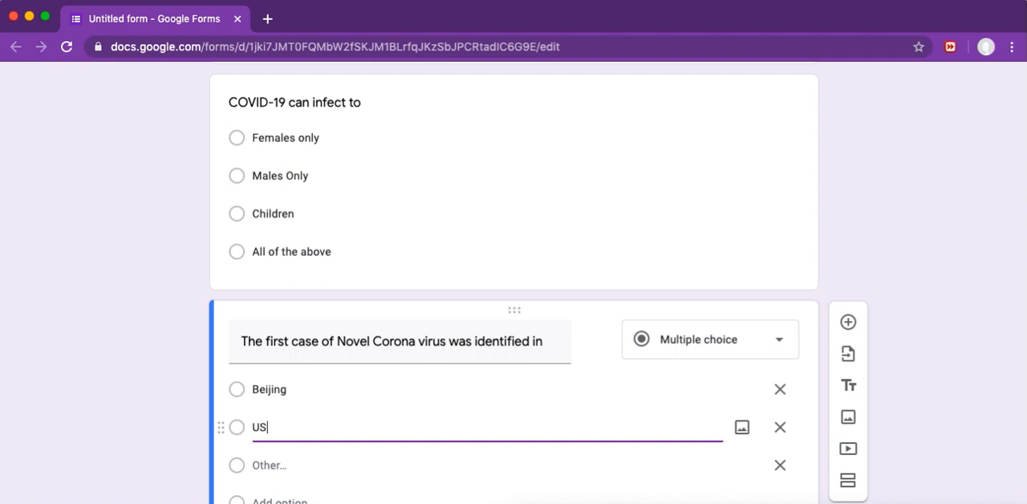
pyautogui.click(269, 469)
pyautogui.click(279, 499)
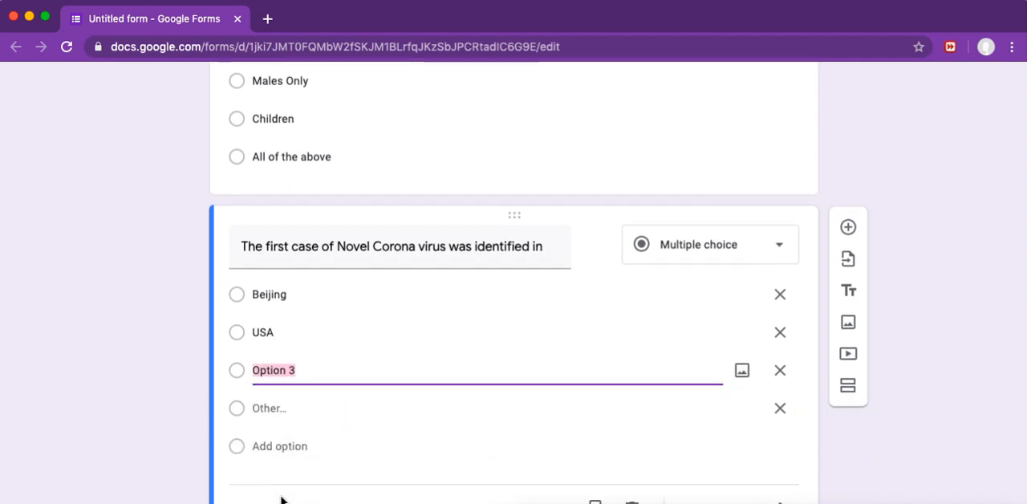
pyautogui.write('Wuhan')
# Step: Add "Taiwan" as the fourth option of the first Corona virus case question and remove its "Other" choice
pyautogui.scroll(-1, 298, 374)
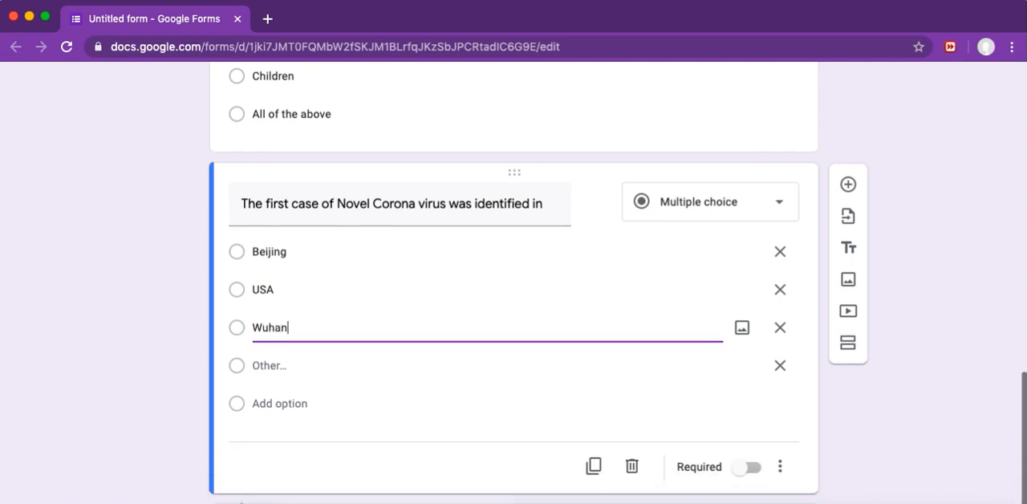
pyautogui.click(282, 363)
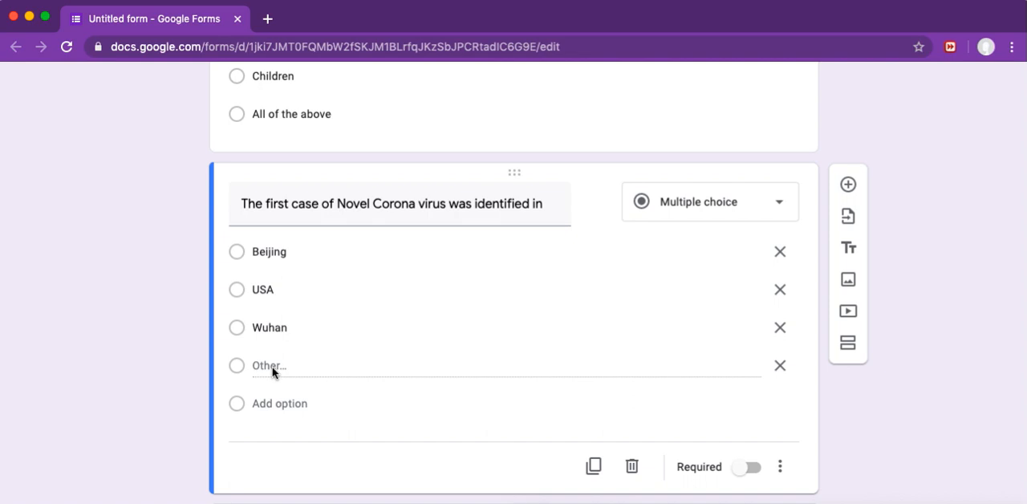
pyautogui.click(265, 402)
pyautogui.write('Taiwan')
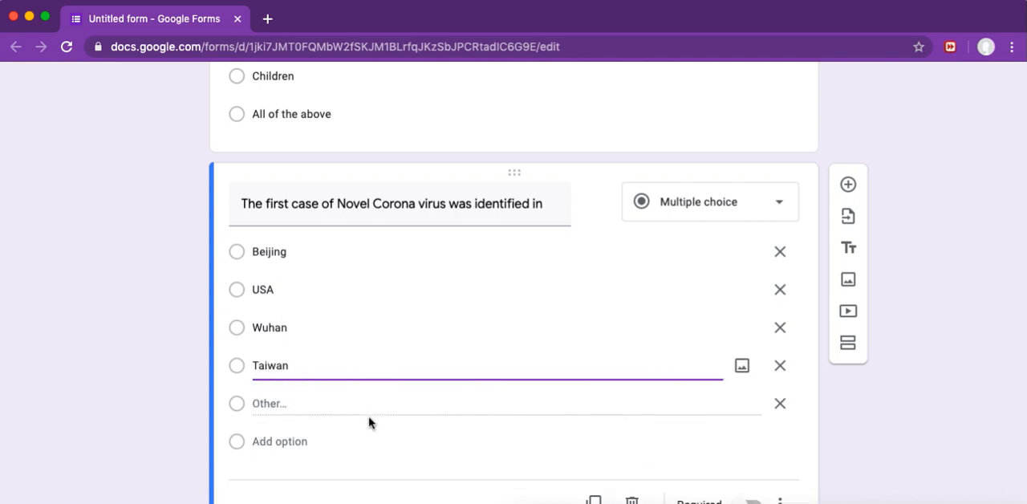
pyautogui.click(780, 403)
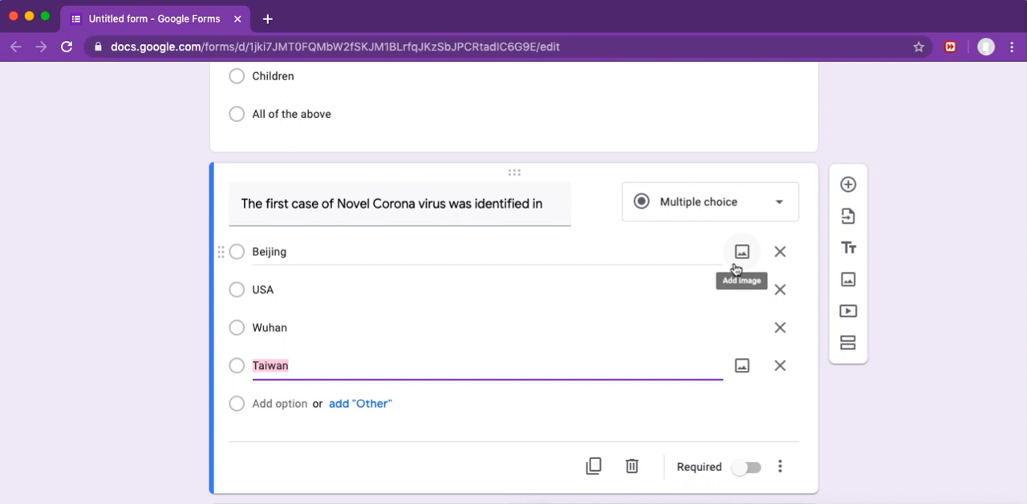
pyautogui.scroll(3, 733, 268)
pyautogui.scroll(2, 733, 268)
pyautogui.scroll(-6, 733, 268)
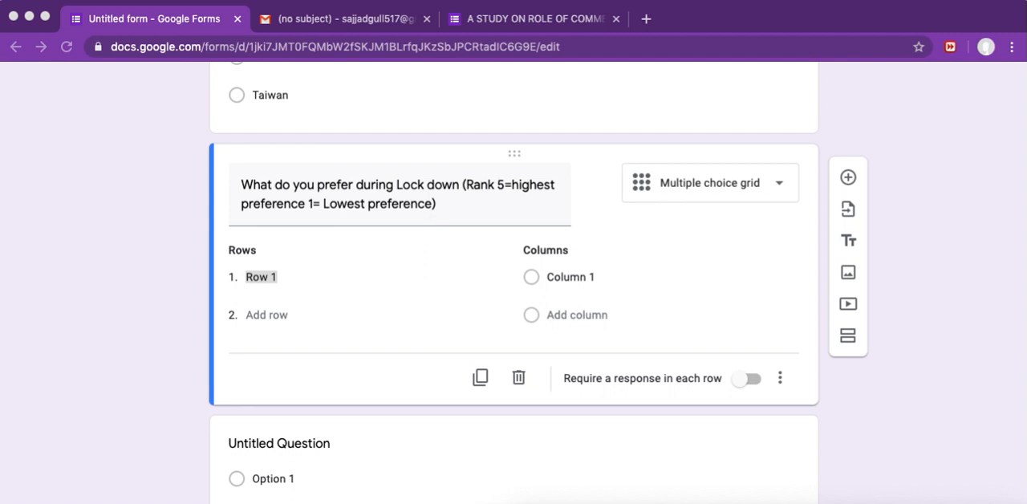
# Step: Name the first two rows of the Lock down preference grid "Sitting at home" and "Watching Tv"
pyautogui.write('Sitting at home')
pyautogui.press('Return')
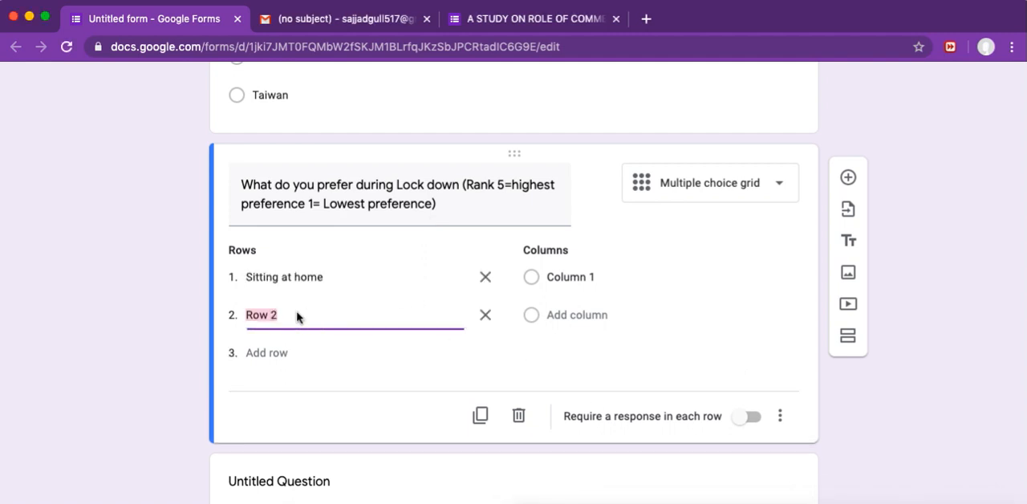
pyautogui.write('Watching Tv')
# Step: Add "Playing Indoor games" as the third row of the Lock down preference grid
pyautogui.click(291, 353)
pyautogui.click(269, 353)
pyautogui.write('Plai')
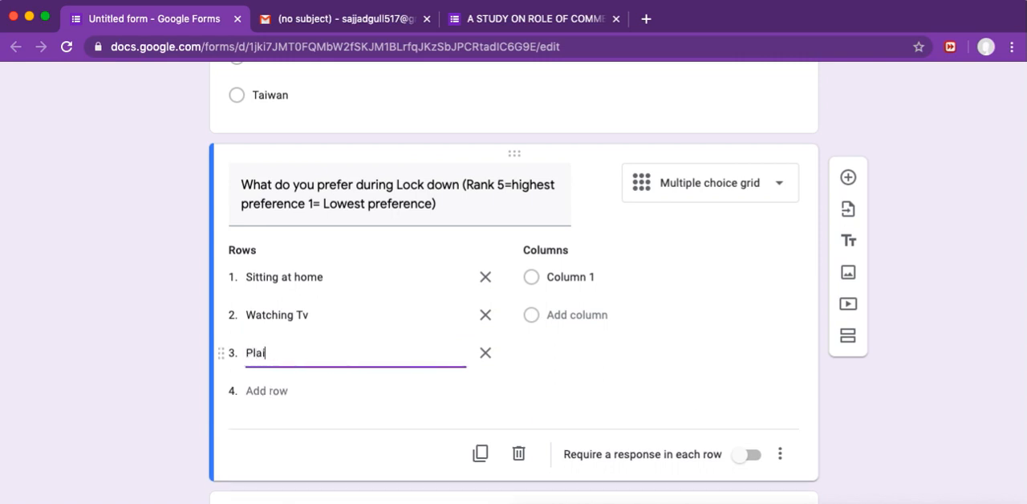
pyautogui.press('BackSpace')
pyautogui.write('ying Indoor games')
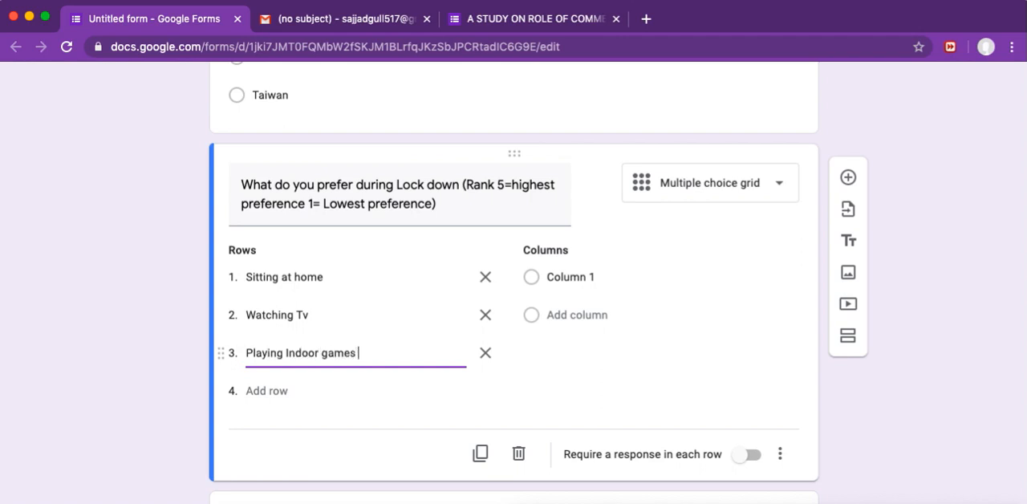
# Step: Add "Helping wife in kitchen" as the fourth row of the Lock down preference grid
pyautogui.click(273, 391)
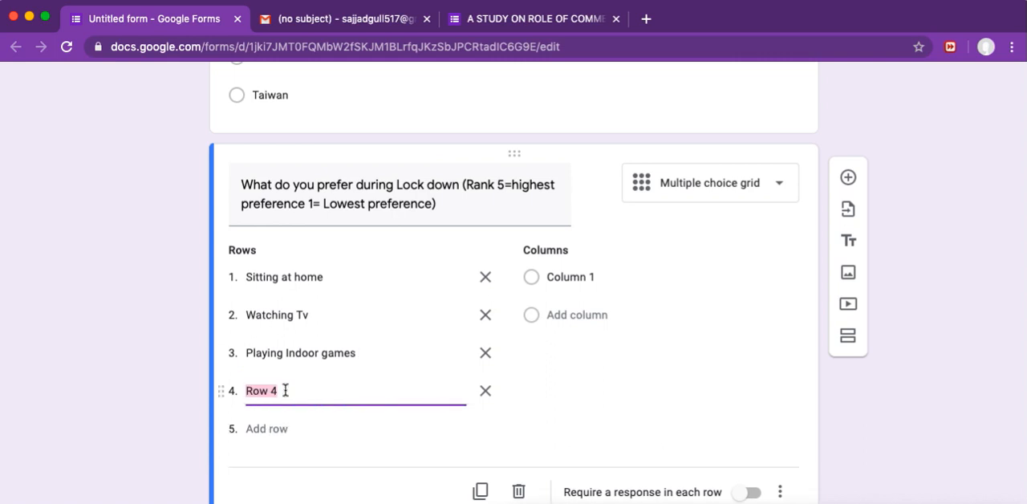
pyautogui.write('Helping wife in kitchen')
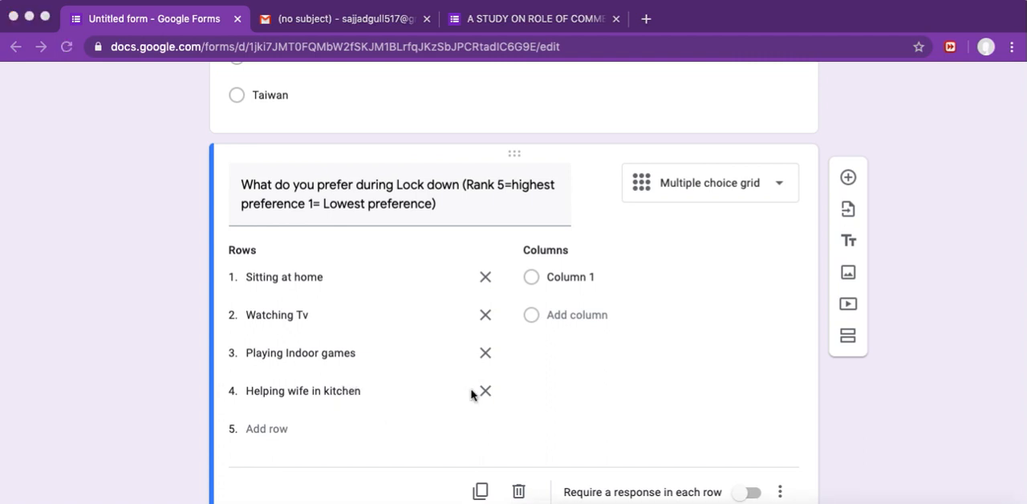
# Step: Add "Working from home" as the fifth row of the Lock down preference grid
pyautogui.click(268, 430)
pyautogui.write('Working from home')
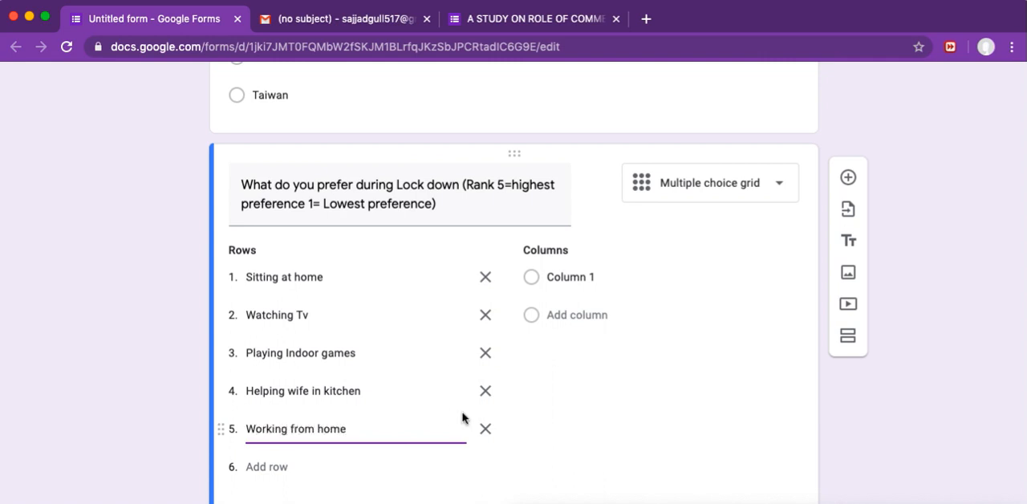
# Step: Give the Lock down preference grid five columns labelled 1, 2, 3, 4 and 5
pyautogui.click(592, 279)
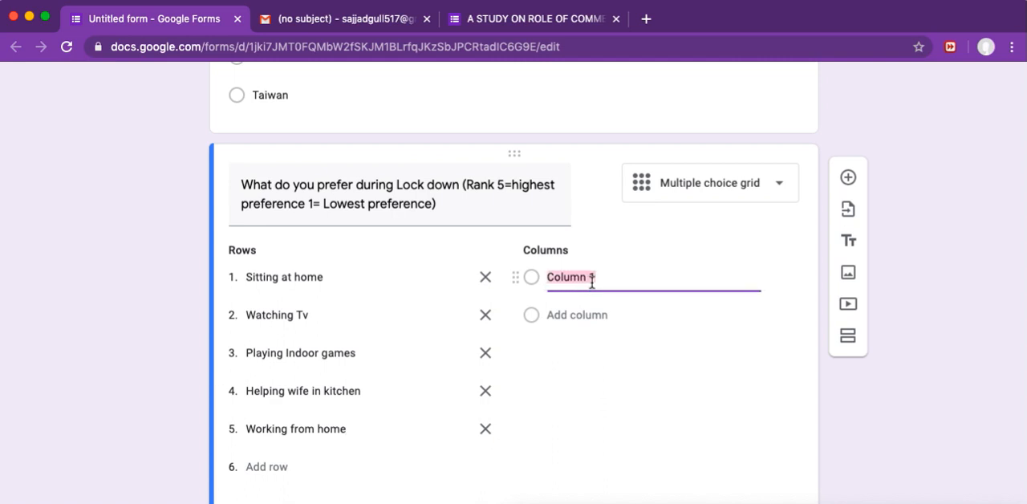
pyautogui.write('1')
pyautogui.click(578, 315)
pyautogui.write('2')
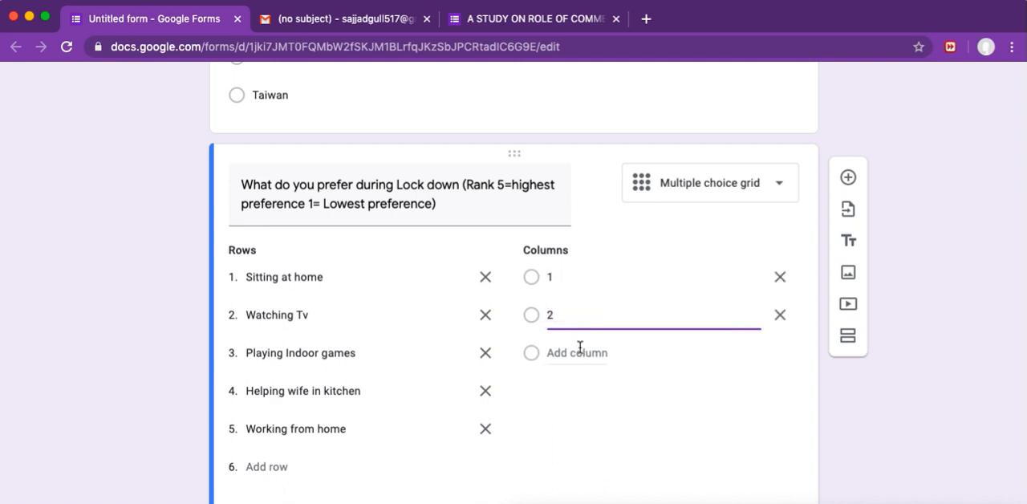
pyautogui.click(580, 349)
pyautogui.write('3')
pyautogui.click(580, 392)
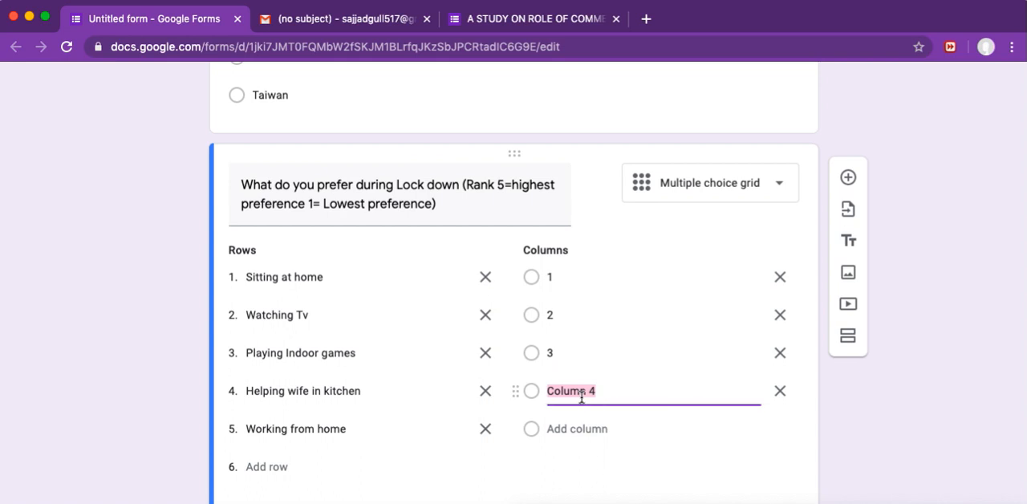
pyautogui.write('4')
pyautogui.click(583, 427)
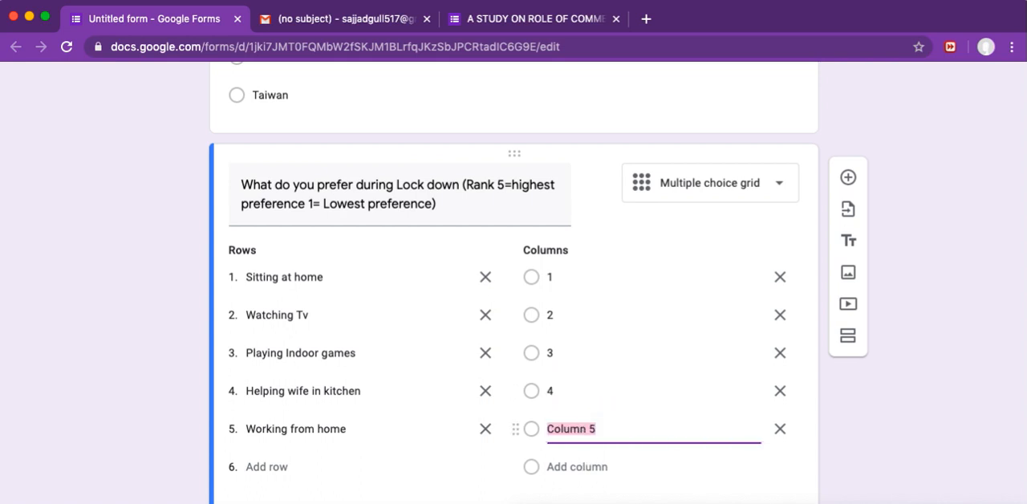
pyautogui.write('5')
# Step: Add a new question below the preference grid titled "Rate your awareness about COVID-19 symptoms"
pyautogui.scroll(-3, 513, 280)
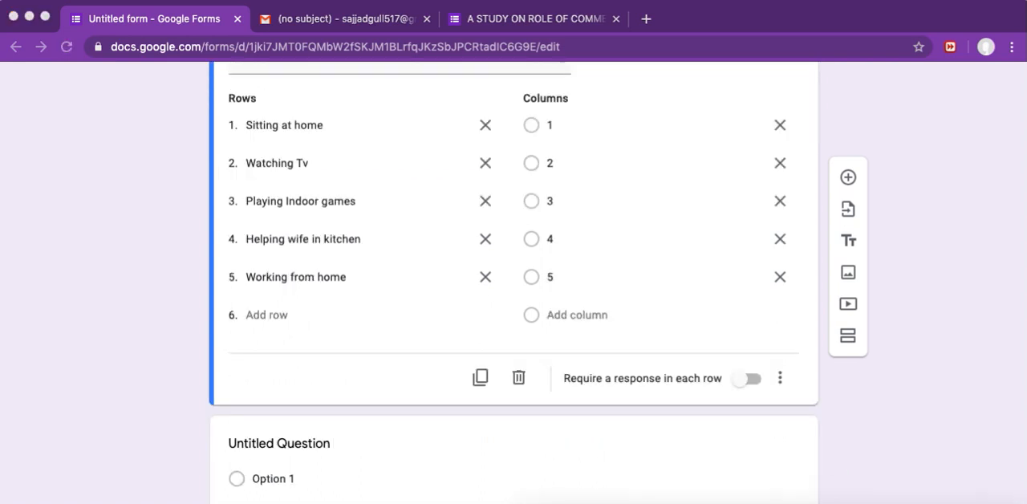
pyautogui.click(850, 182)
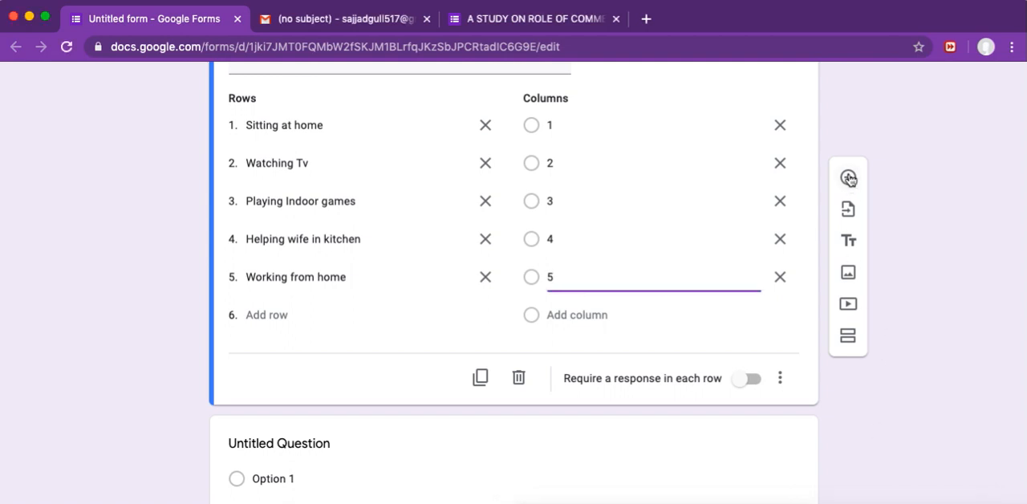
pyautogui.click(850, 182)
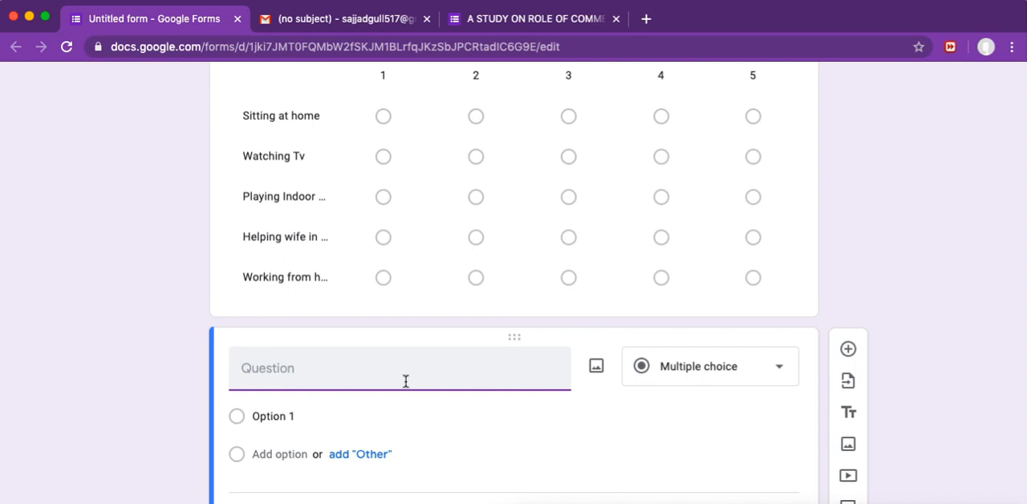
pyautogui.write('Rate your awareness about COVID-19 symptoms')
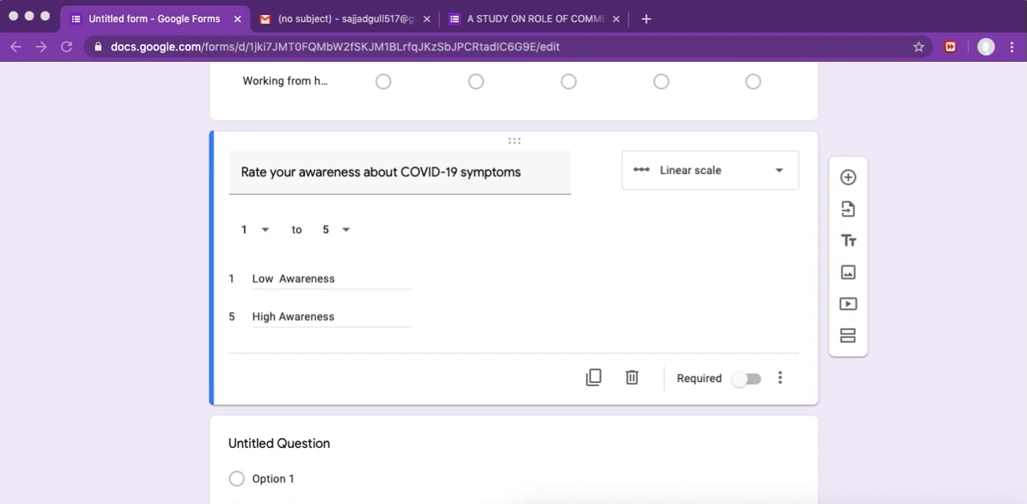
# Step: Add a new question below the awareness scale titled "During the last 30 days how often did you feel nervous?"
pyautogui.click(850, 179)
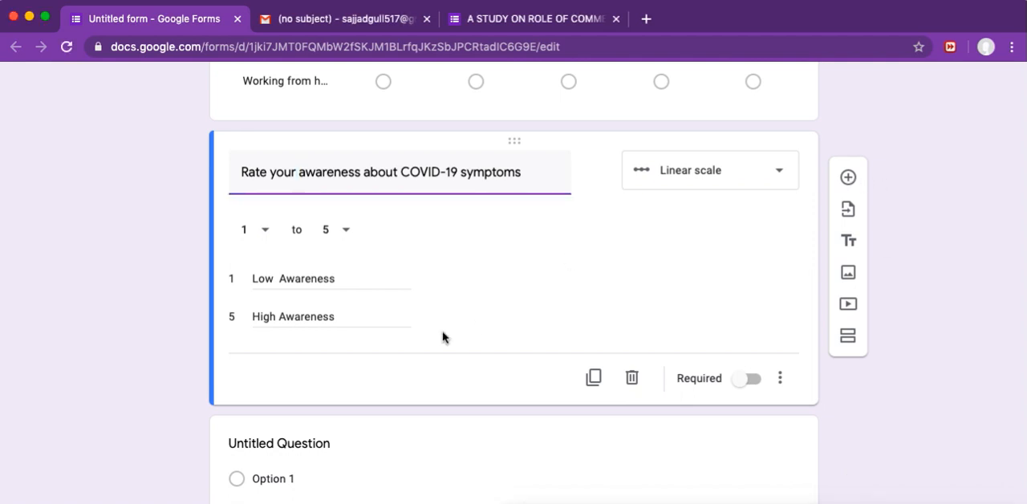
pyautogui.click(848, 179)
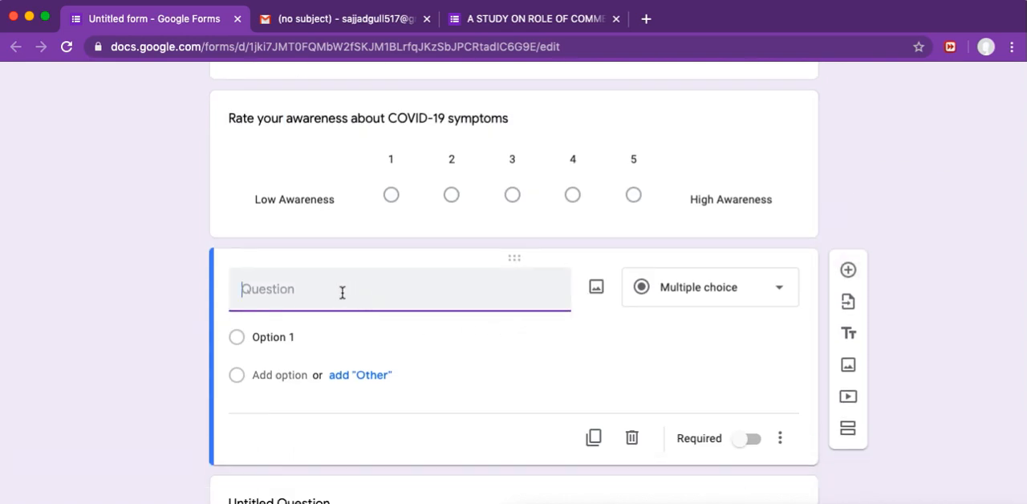
pyautogui.write('During the last 30 days how often did you feel nervous?')
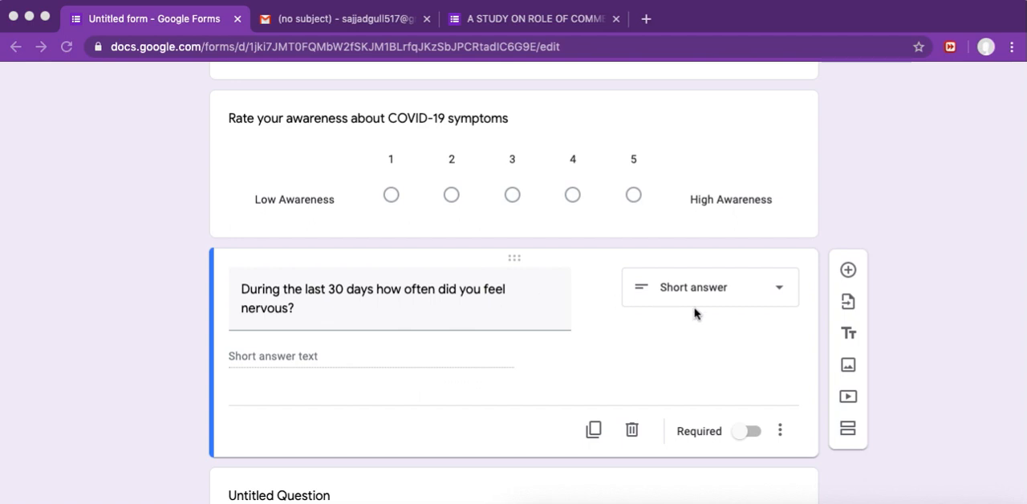
# Step: Change the answer type of the question about feeling nervous to Multiple choice
pyautogui.click(776, 293)
pyautogui.click(776, 292)
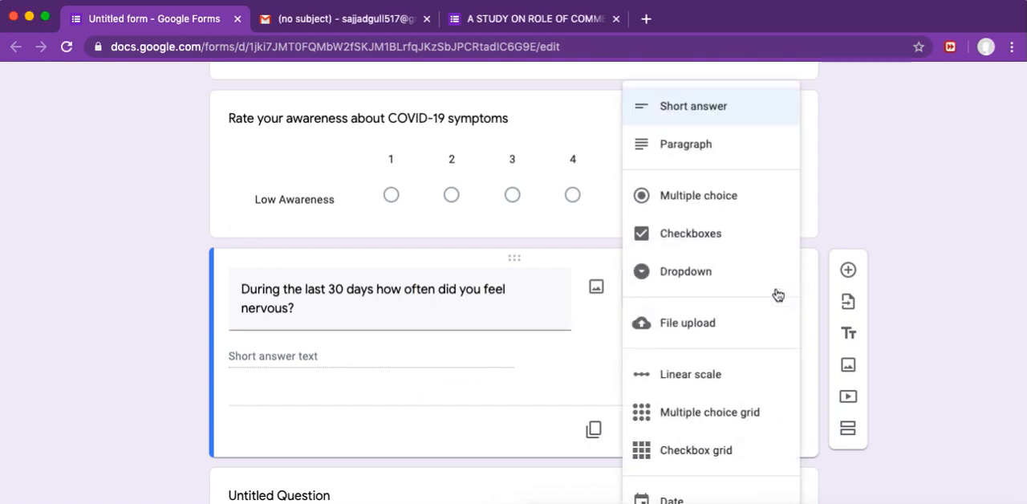
pyautogui.click(713, 200)
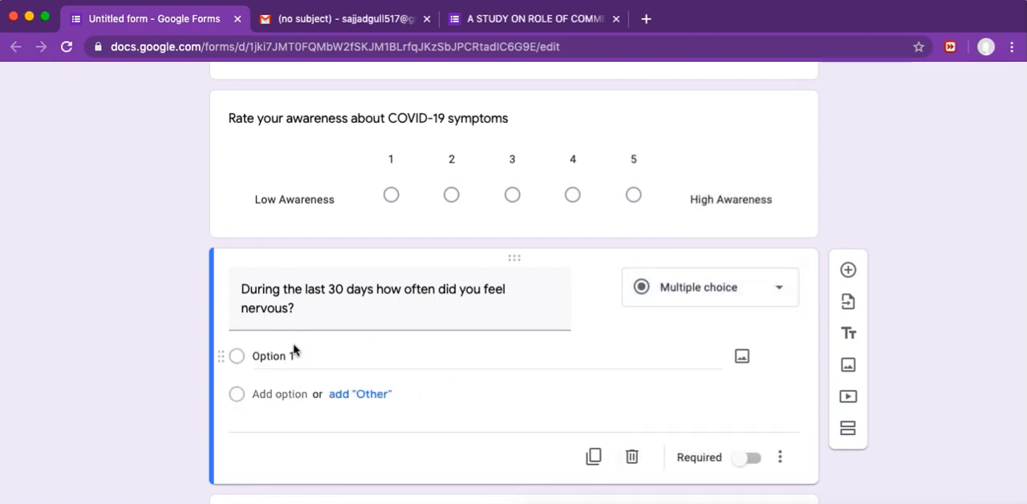
# Step: Add an "Other" choice to the question about feeling nervous and label its first option "None of the time"
pyautogui.click(359, 398)
pyautogui.click(305, 351)
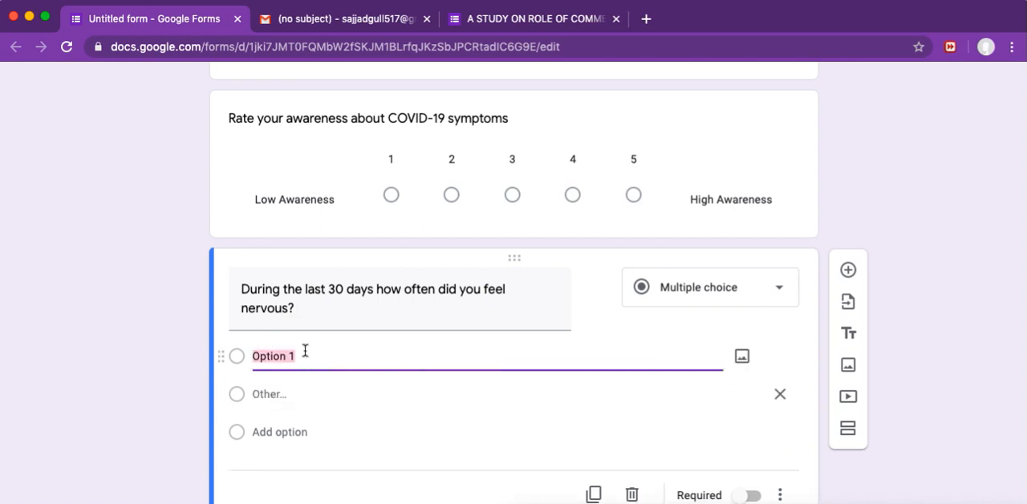
pyautogui.write('None')
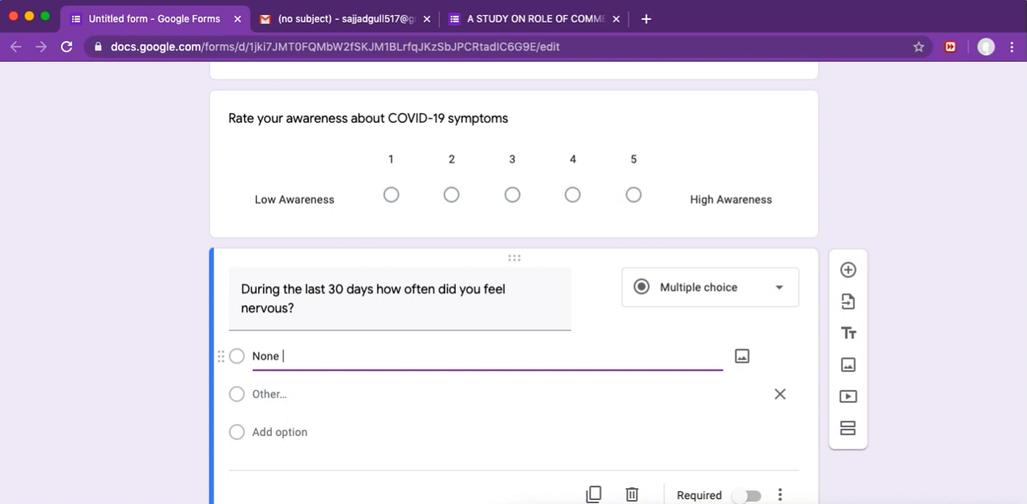
pyautogui.write(' of the time')
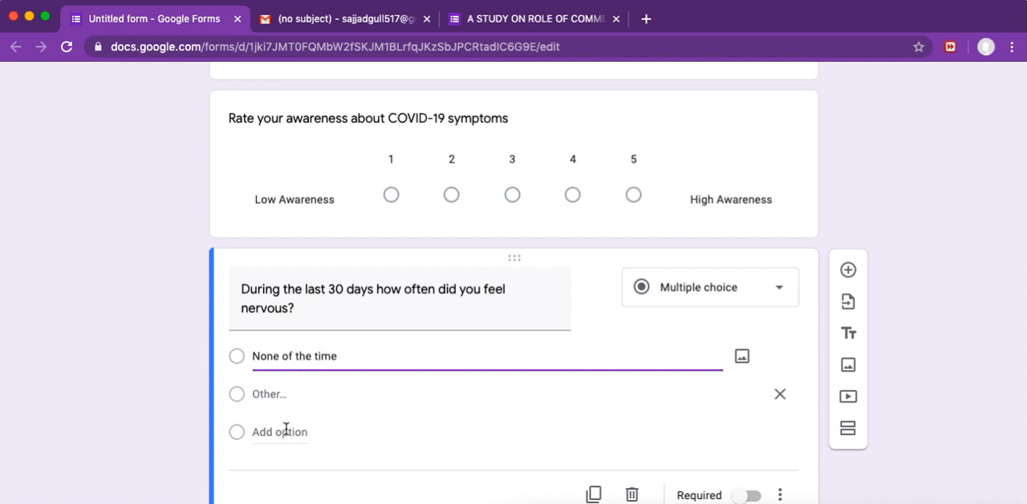
# Step: Add a second option reading "little of the time" to the question about feeling nervous
pyautogui.click(282, 432)
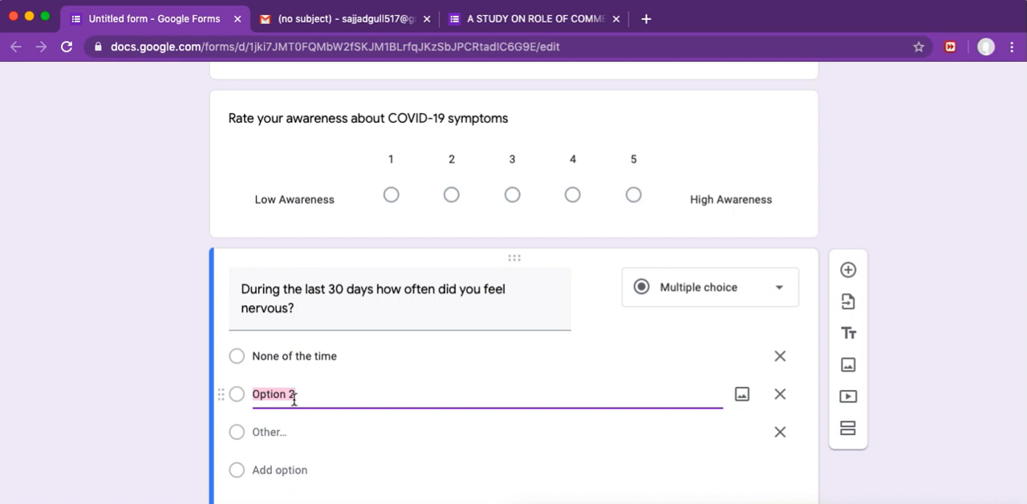
pyautogui.write('Iitt')
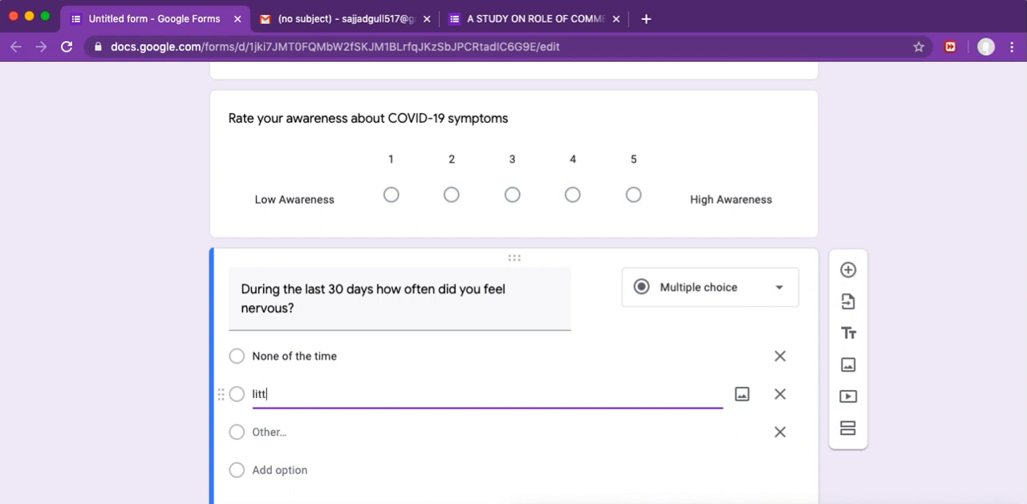
pyautogui.write('le of the time')
# Step: Add a third option reading "some of the time" to the question about feeling nervous
pyautogui.click(277, 448)
pyautogui.click(290, 472)
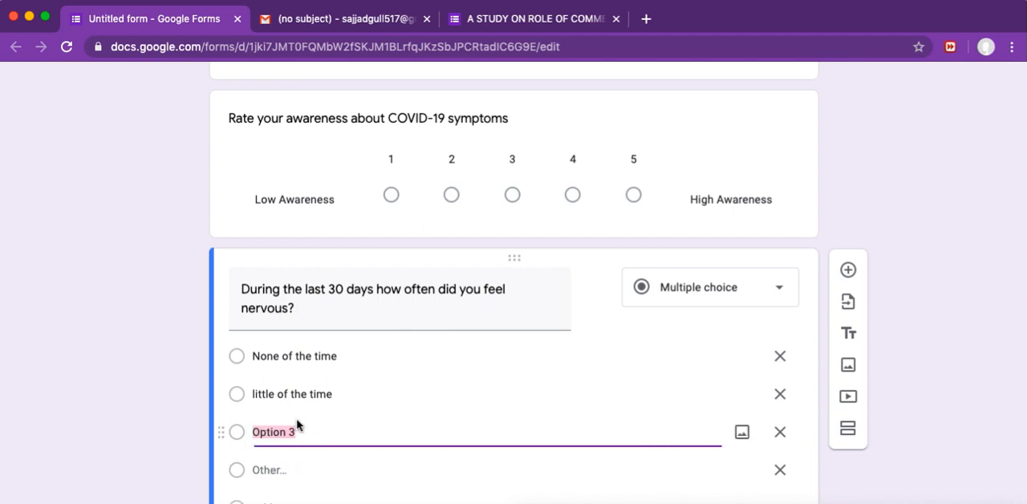
pyautogui.write('some of the time')
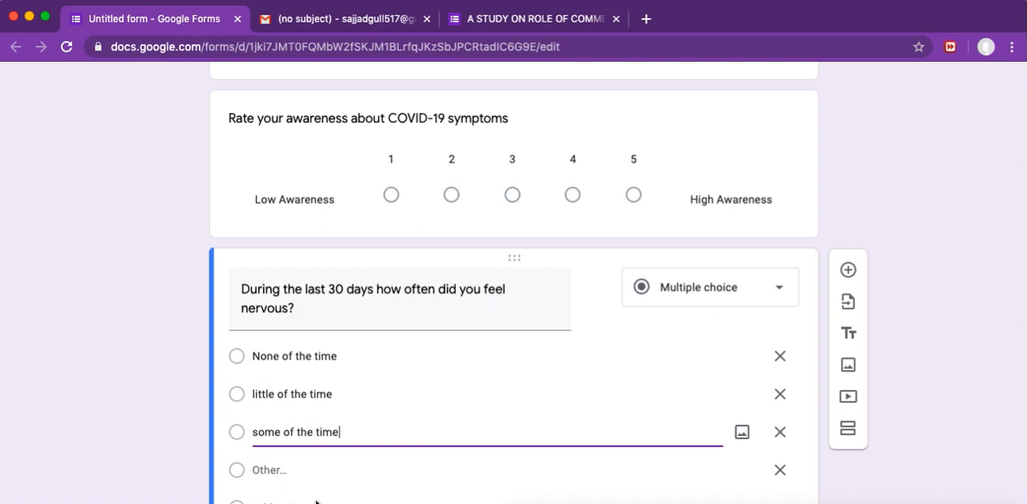
# Step: Add a fourth option reading "most of the time" to the question about feeling nervous
pyautogui.click(289, 476)
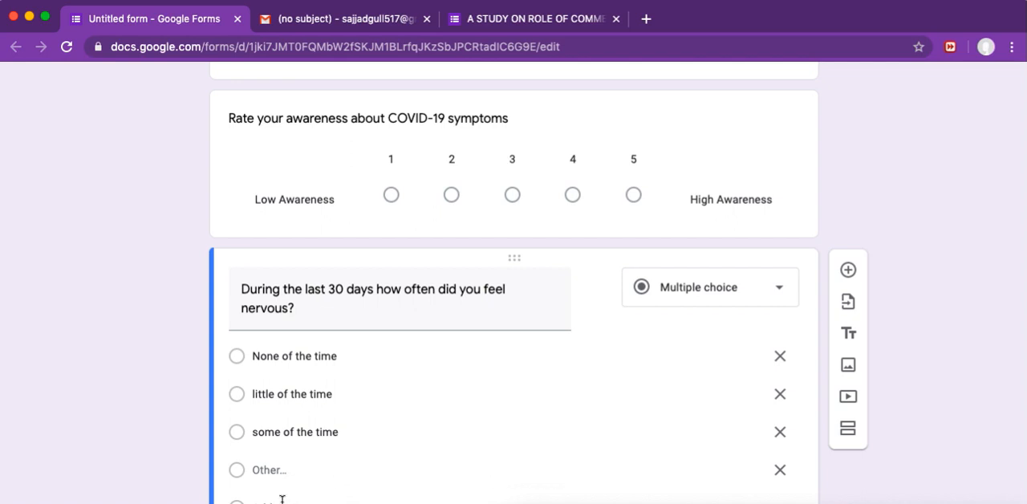
pyautogui.scroll(-2, 337, 458)
pyautogui.click(294, 376)
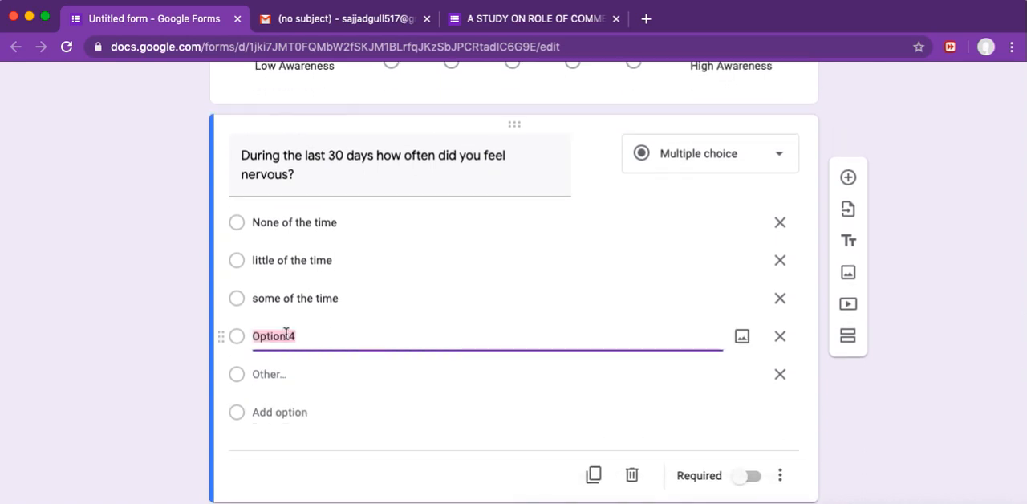
pyautogui.write('most')
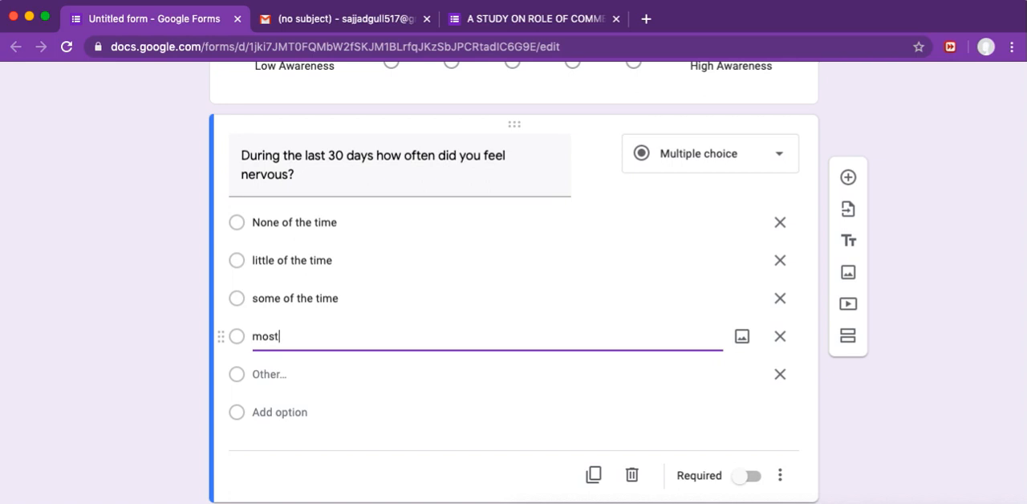
pyautogui.write(' of the time')
# Step: Add a fifth option reading "all of the time" and remove the "Other" choice from the question about feeling nervous
pyautogui.click(285, 412)
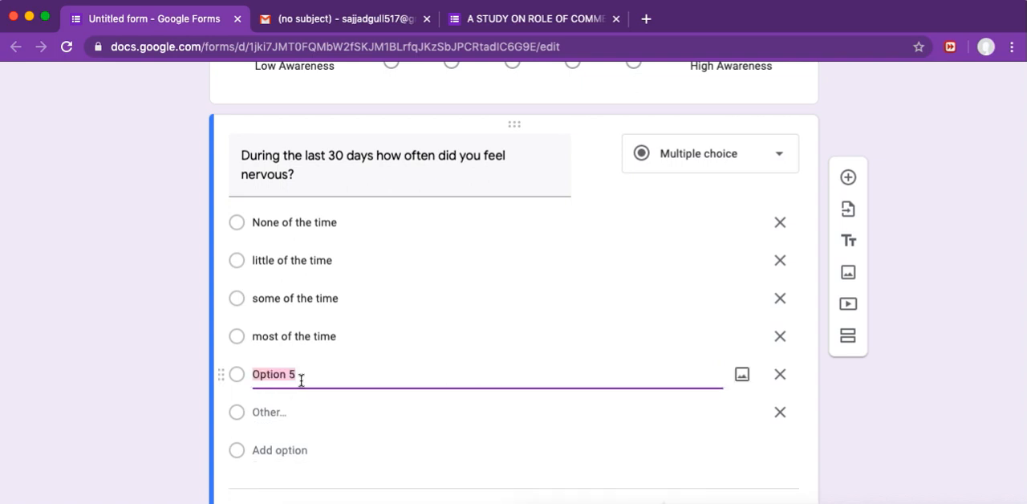
pyautogui.write('all of the time')
pyautogui.click(779, 411)
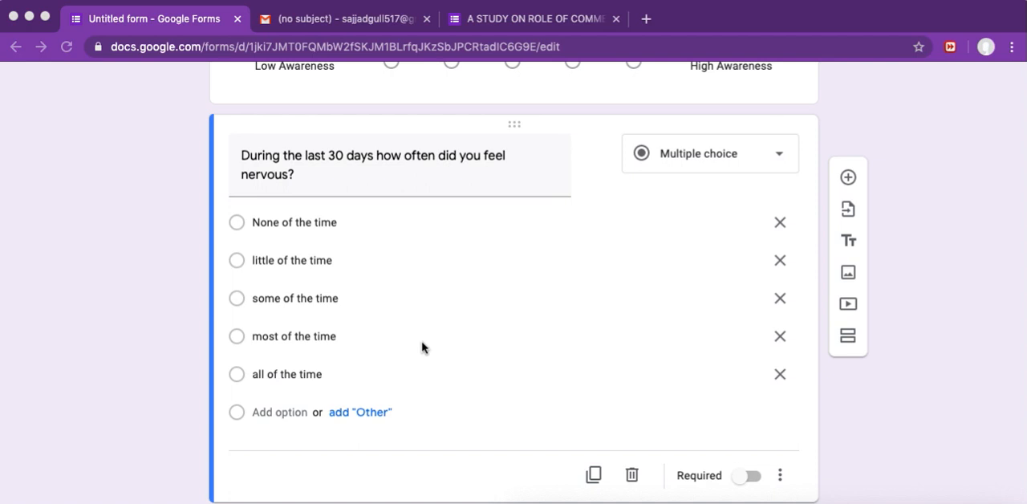
# Step: Review the whole questionnaire from its title and respondent details down to the question about feeling nervous
pyautogui.scroll(20, 423, 347)
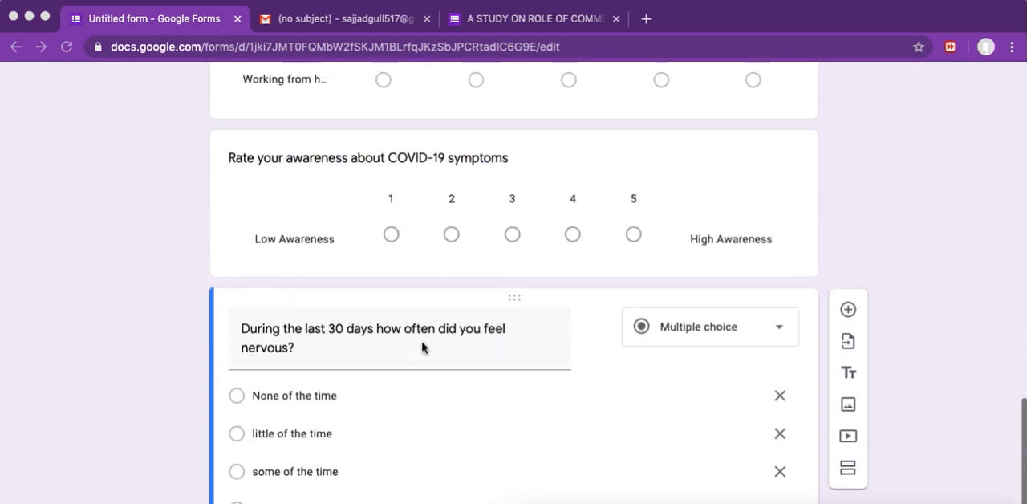
pyautogui.scroll(5, 423, 347)
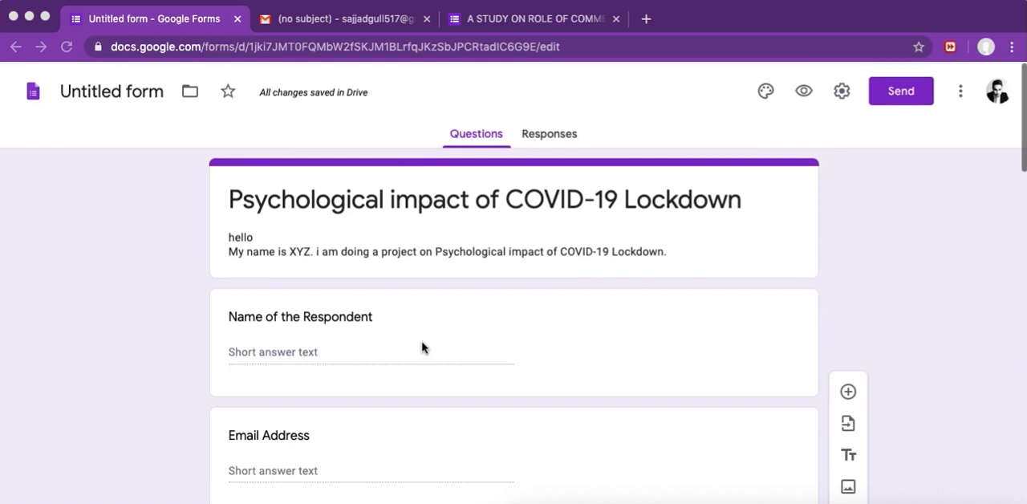
pyautogui.scroll(-2, 423, 347)
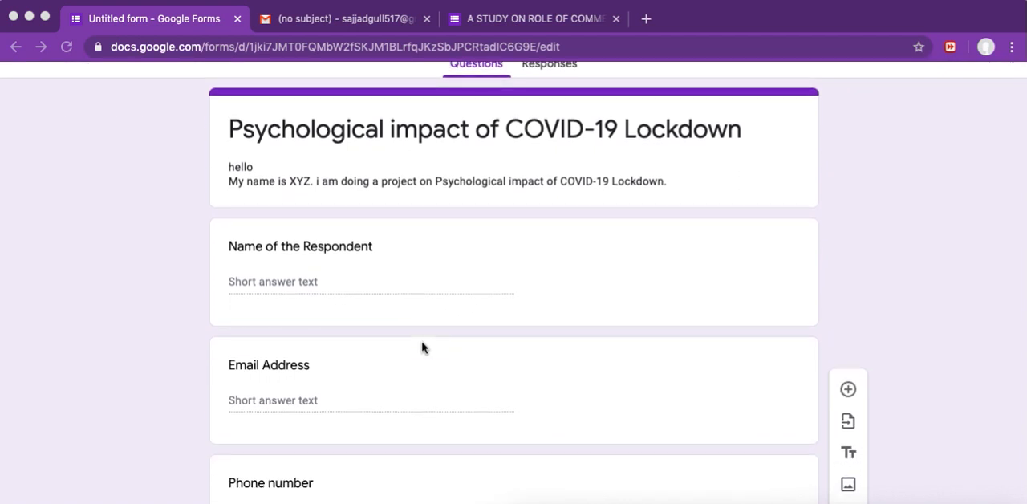
pyautogui.scroll(-9, 423, 347)
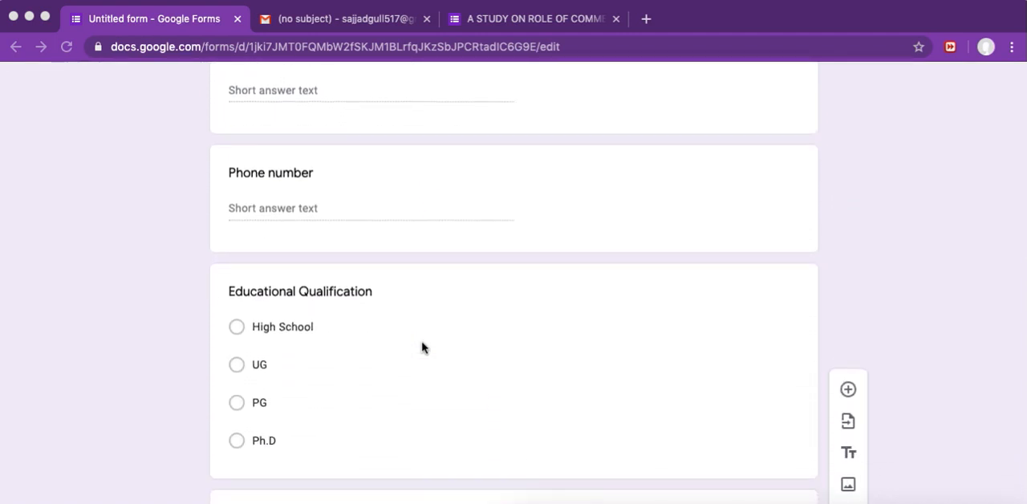
pyautogui.scroll(-1, 423, 347)
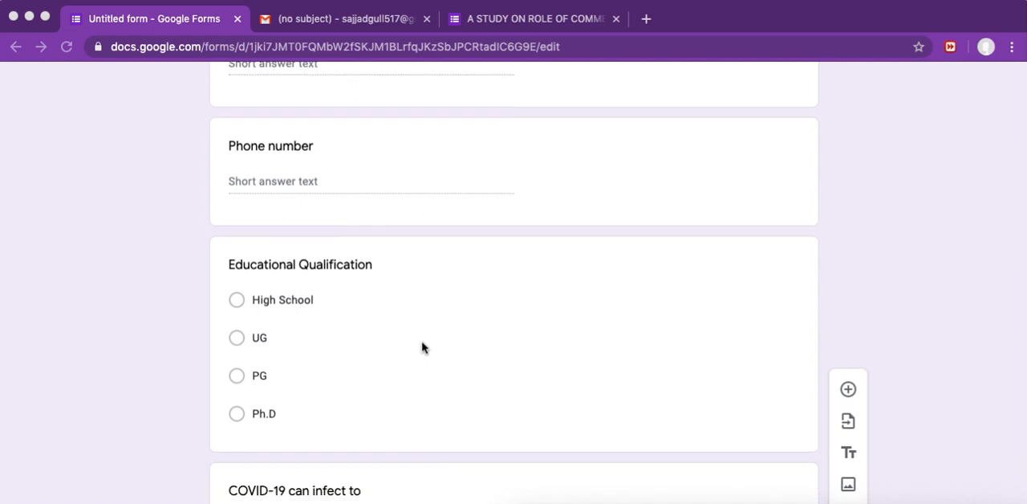
pyautogui.scroll(-9, 422, 347)
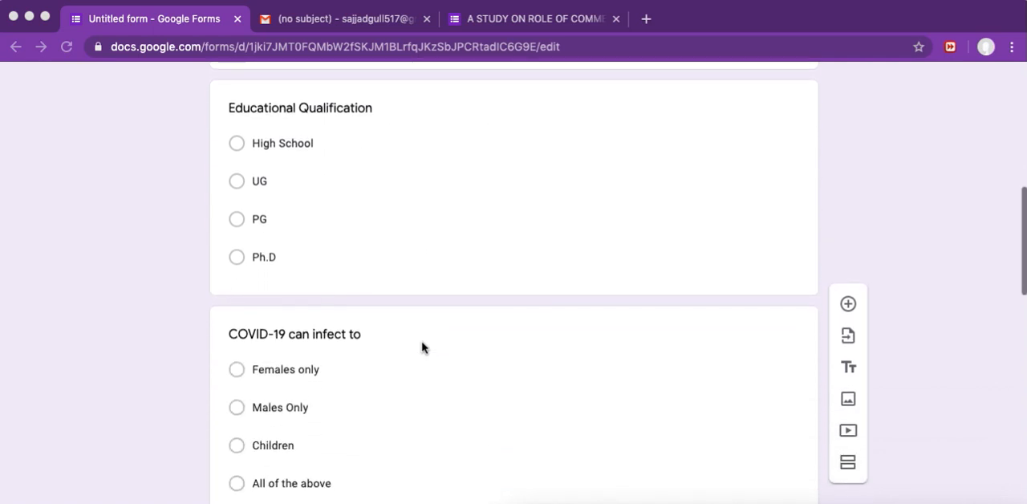
pyautogui.scroll(-20, 423, 347)
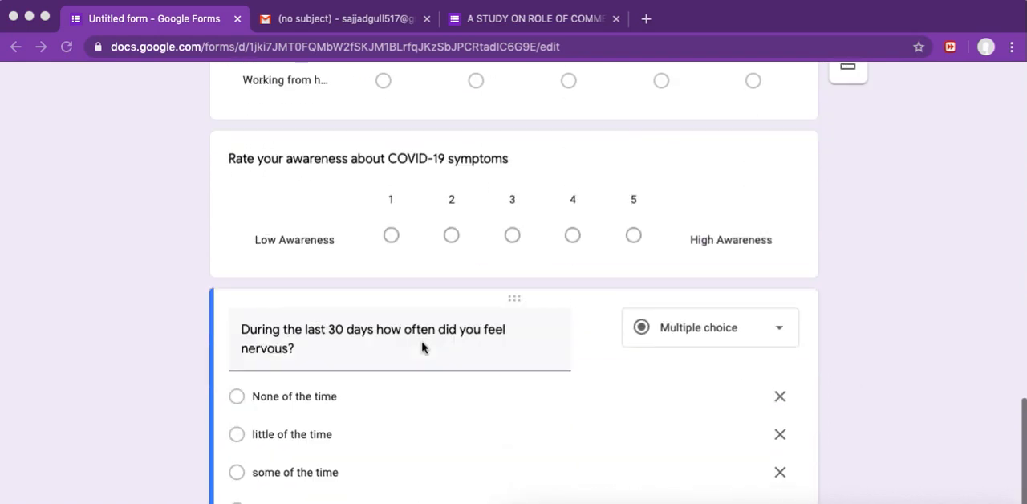
pyautogui.scroll(-1, 423, 347)
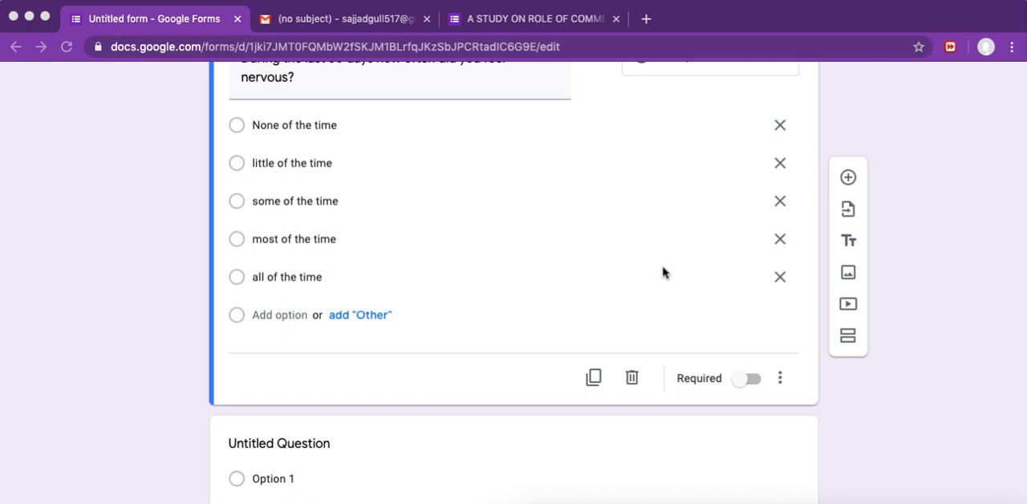
# Step: Start sending the form by email and enter the recipient's email address from the suggested contacts
pyautogui.scroll(20, 662, 273)
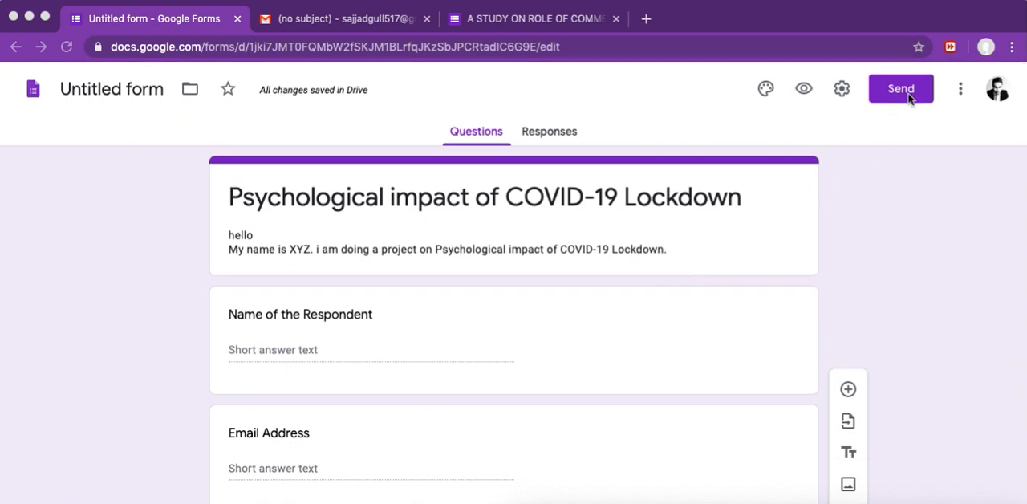
pyautogui.click(909, 95)
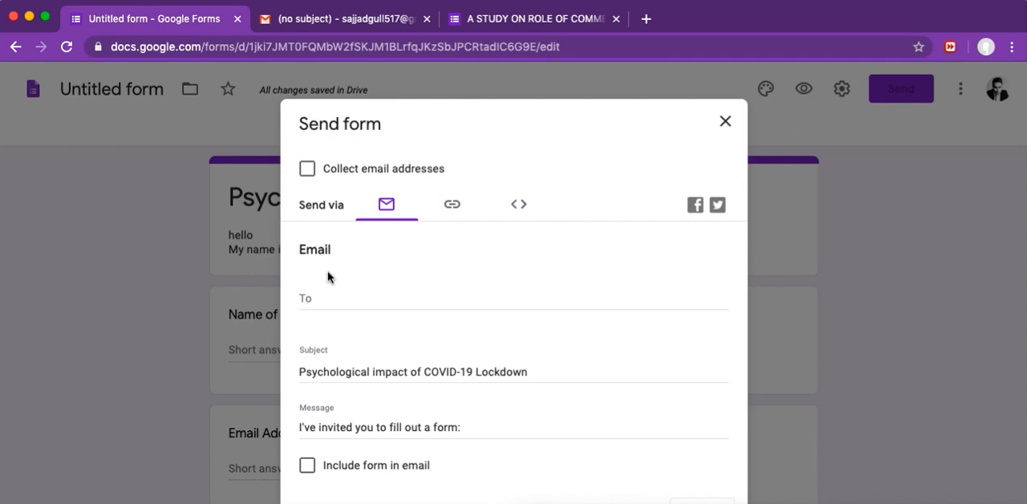
pyautogui.click(324, 300)
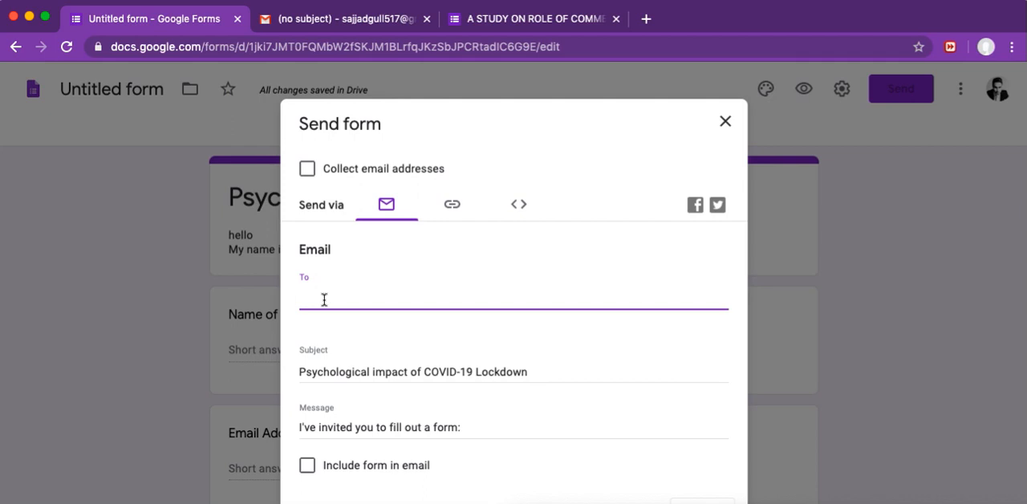
pyautogui.write('saj')
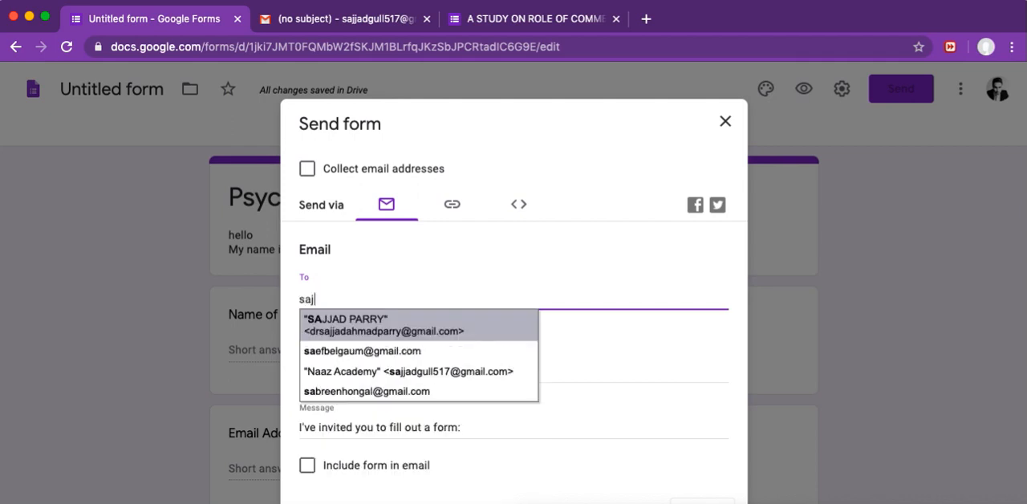
pyautogui.write('jad')
pyautogui.click(371, 329)
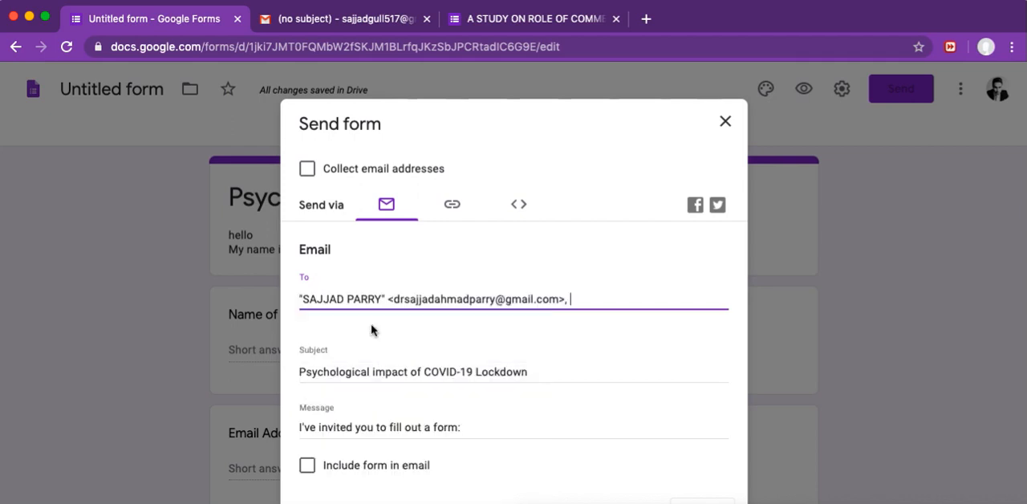
# Step: Include the form in the email and send it to the recipient
pyautogui.scroll(-1, 442, 341)
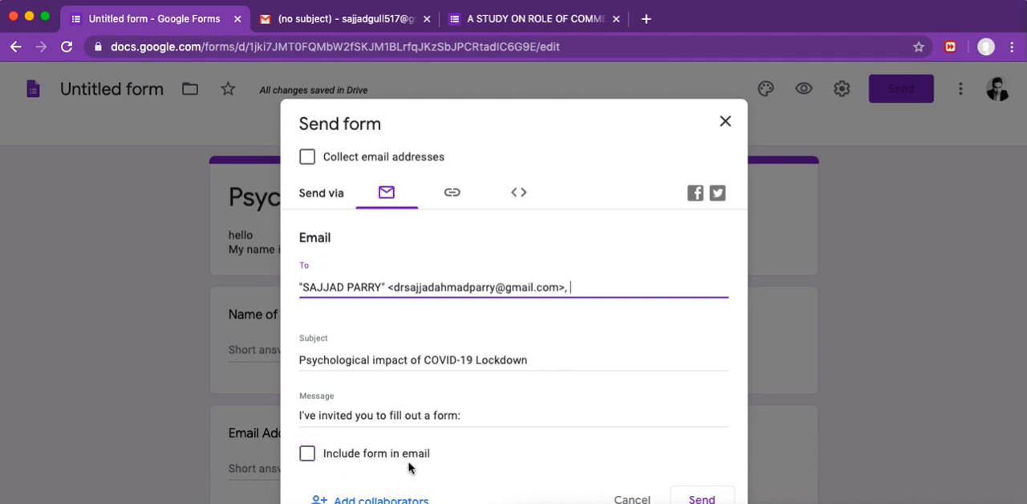
pyautogui.click(307, 454)
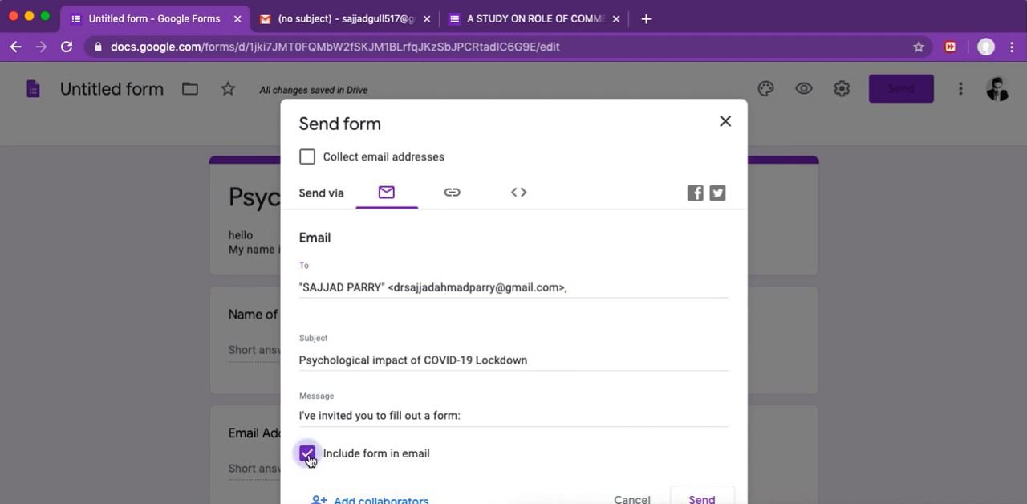
pyautogui.click(702, 499)
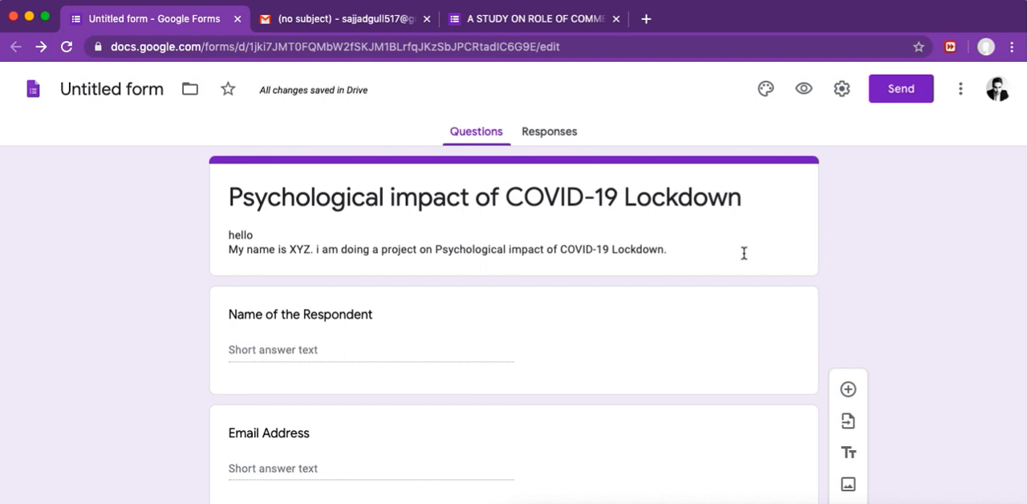
pyautogui.scroll(-15, 744, 255)
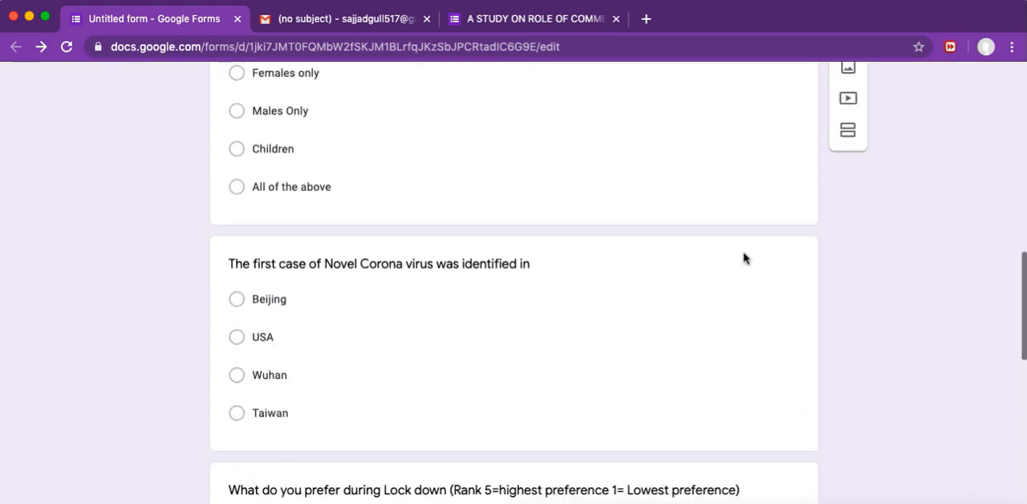
pyautogui.scroll(-10, 744, 258)
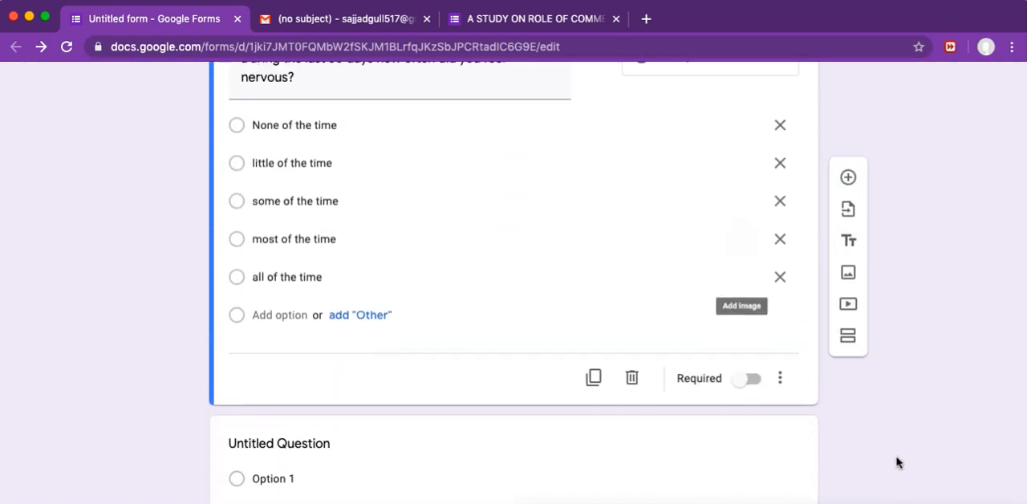
# Step: Switch to the recipient's Google account in a new browser tab and open its Gmail inbox
pyautogui.press('super+t')
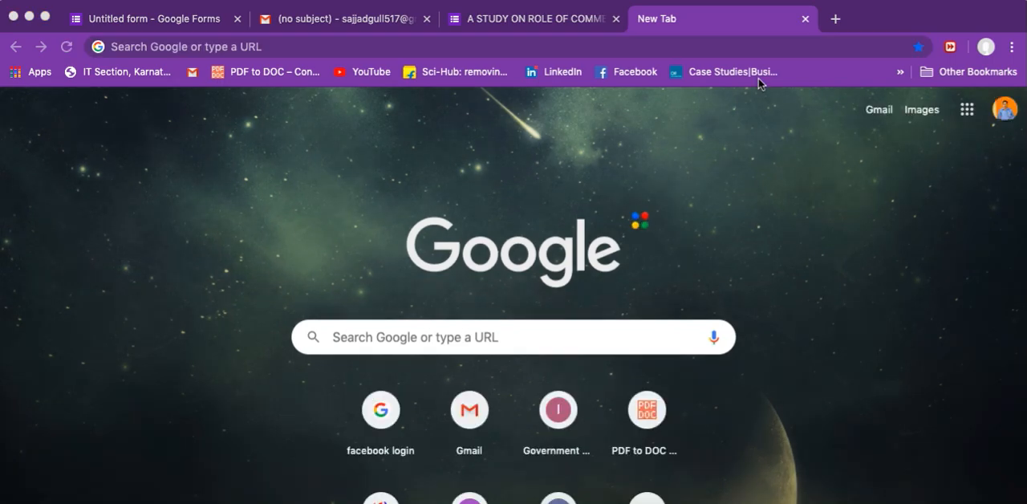
pyautogui.click(997, 108)
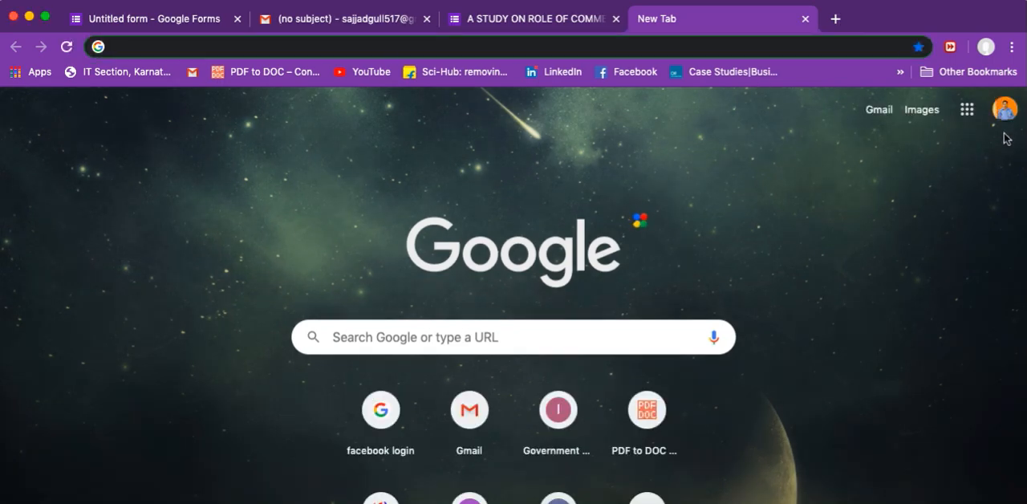
pyautogui.click(1004, 110)
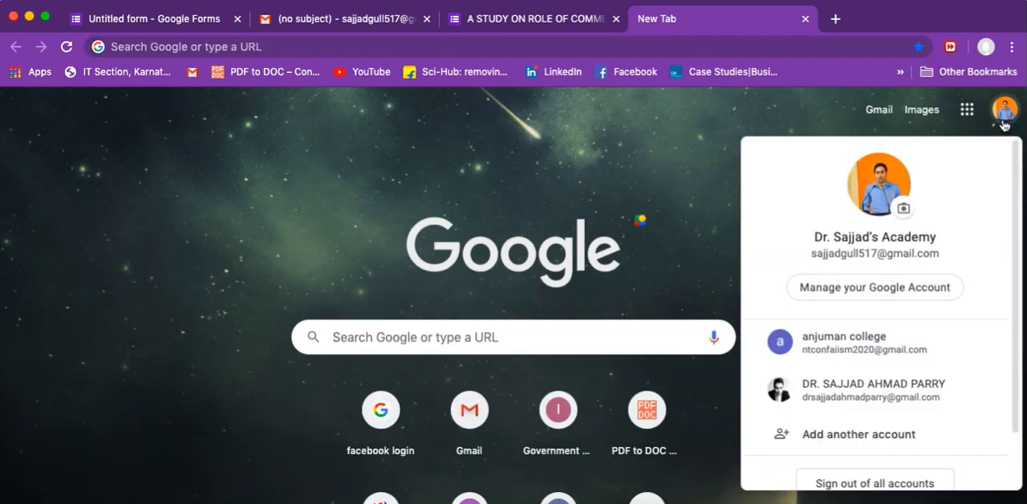
pyautogui.click(877, 401)
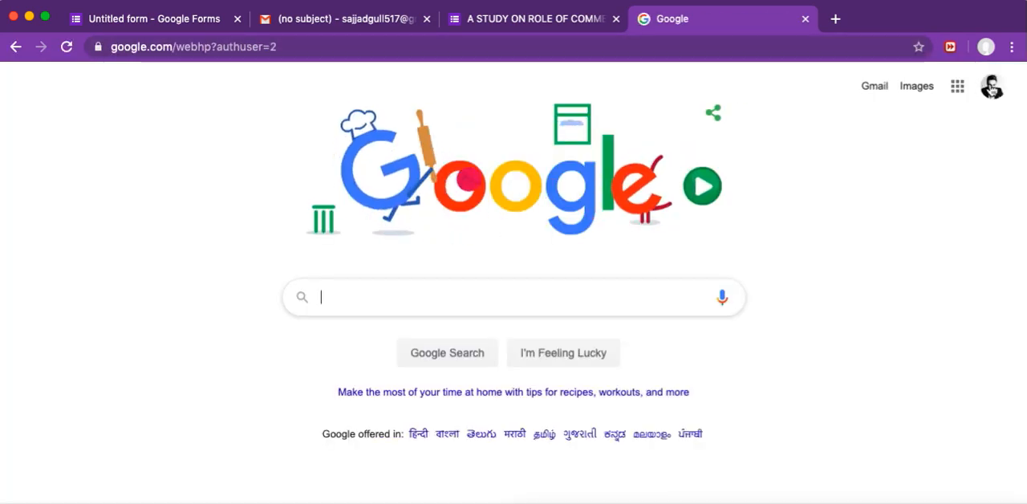
pyautogui.click(875, 87)
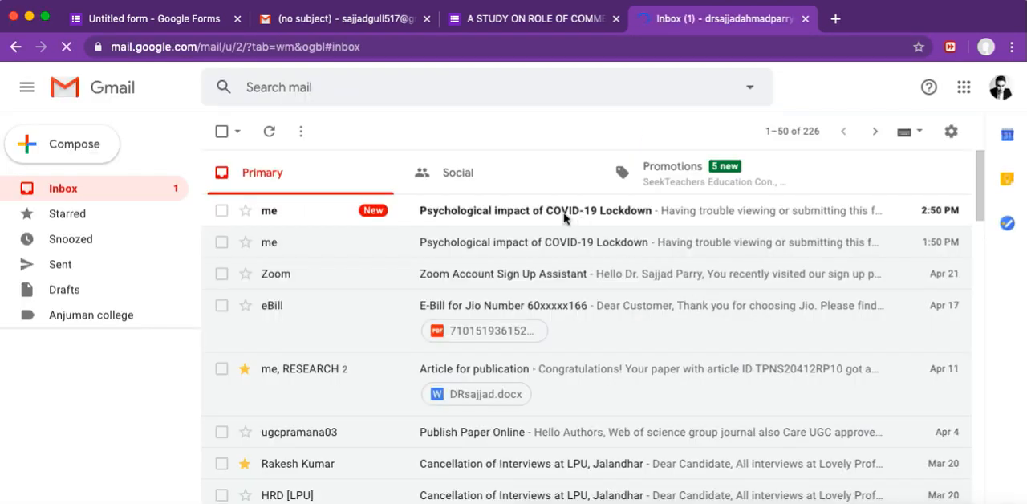
# Step: Open the newest COVID-19 Lockdown form email and fill in the respondent's name, email address and phone number from the saved details
pyautogui.click(564, 217)
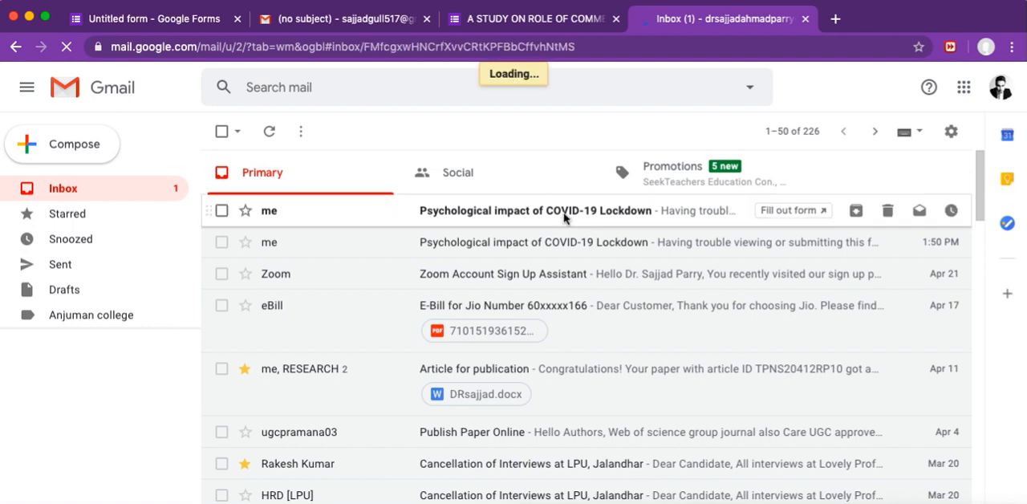
pyautogui.scroll(-3, 736, 374)
pyautogui.scroll(-3, 737, 377)
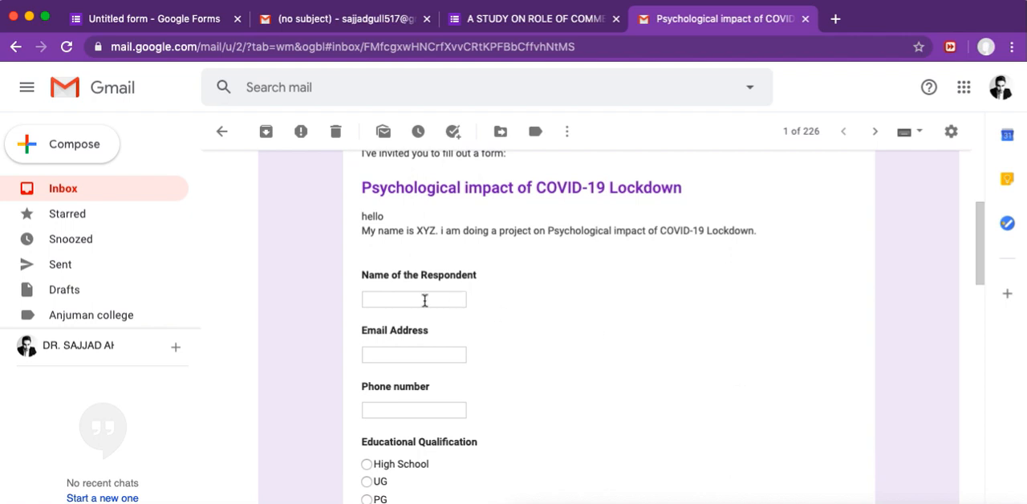
pyautogui.click(424, 300)
pyautogui.click(428, 334)
pyautogui.click(439, 300)
pyautogui.click(442, 341)
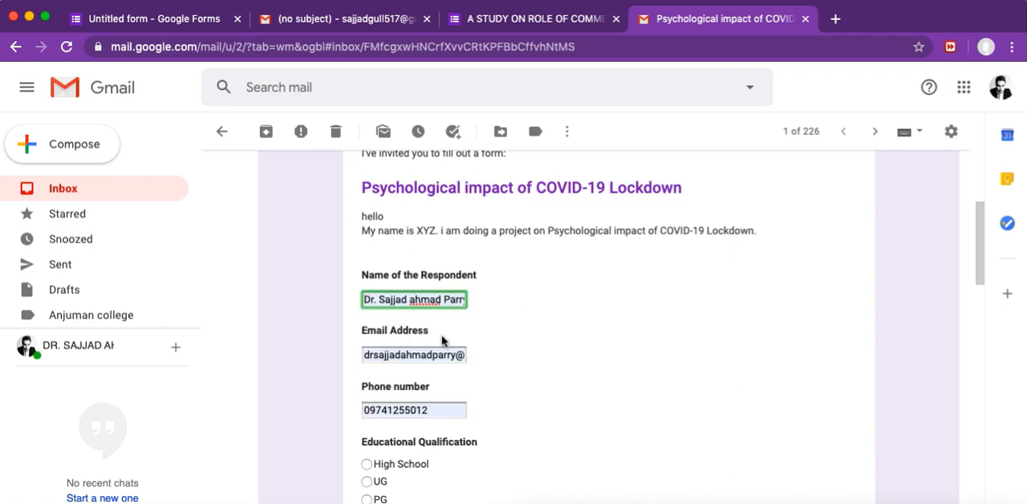
# Step: Answer Ph.D for educational qualification, All of the above for whom COVID-19 can infect, and Wuhan for the first case
pyautogui.scroll(-4, 509, 350)
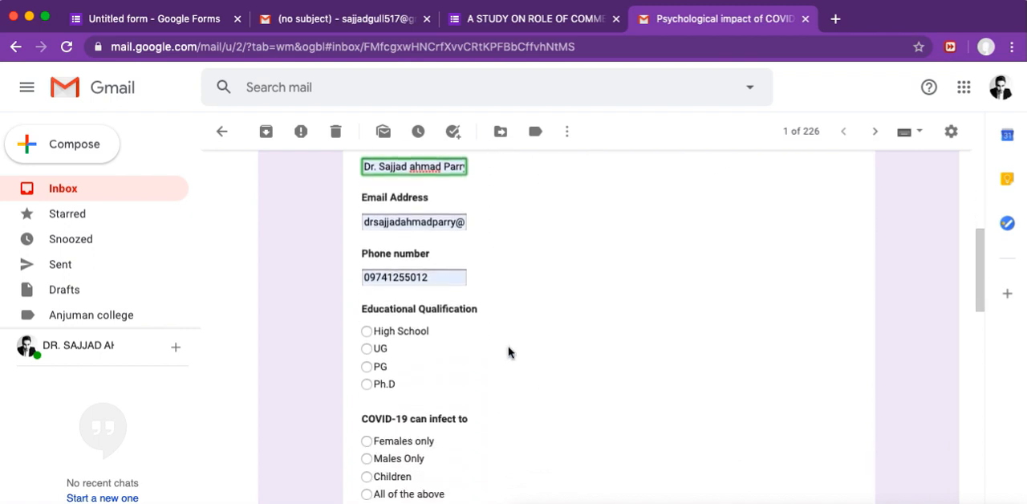
pyautogui.click(368, 385)
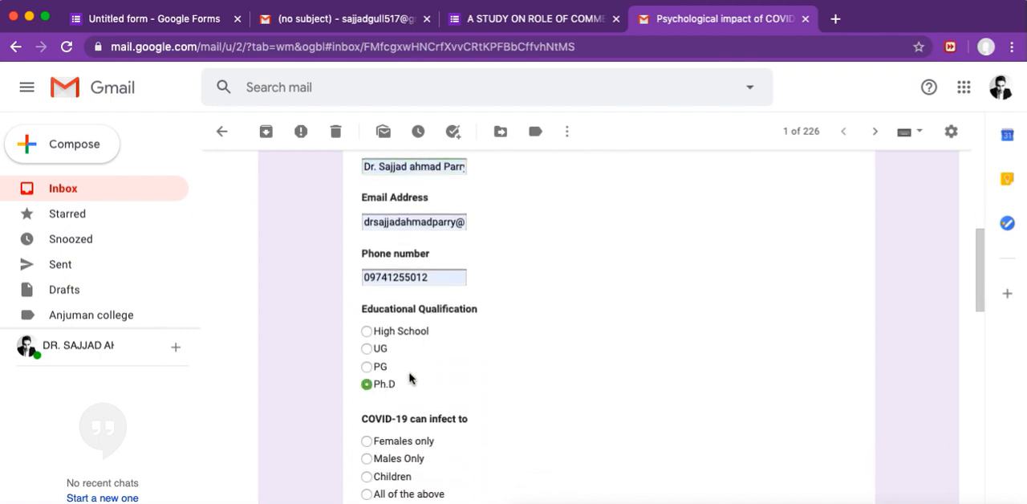
pyautogui.scroll(-3, 488, 361)
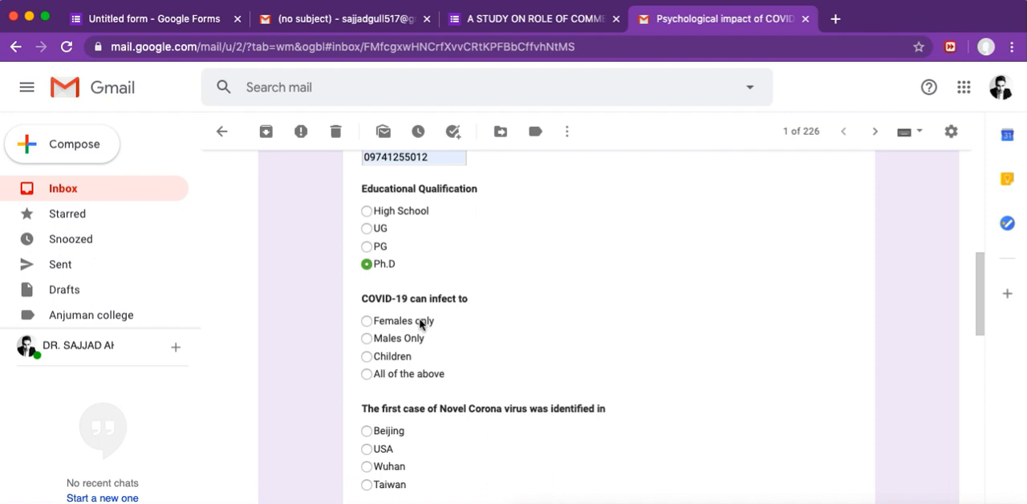
pyautogui.click(368, 374)
pyautogui.scroll(-3, 529, 347)
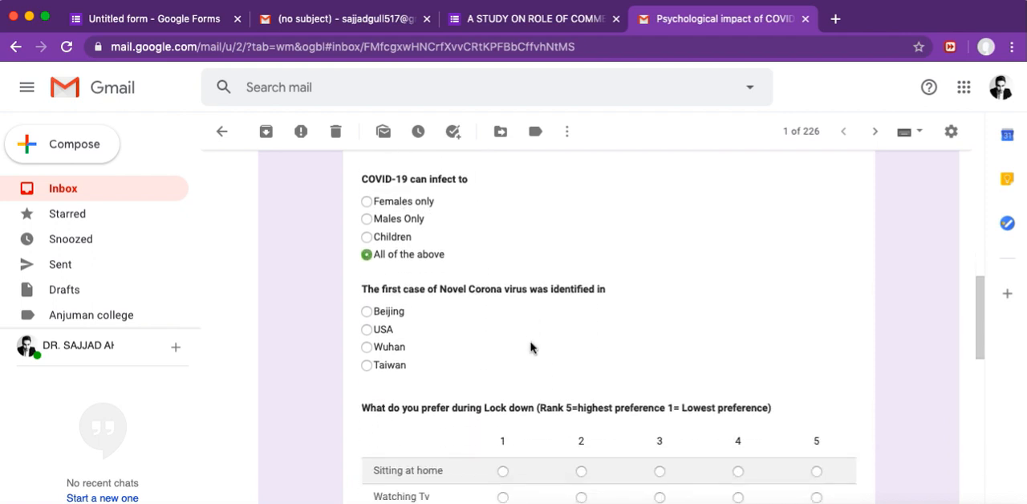
pyautogui.click(366, 346)
# Step: Rank the lockdown preferences: 5 for sitting at home and working from home, 1 for TV, indoor games and helping in the kitchen
pyautogui.scroll(-3, 495, 349)
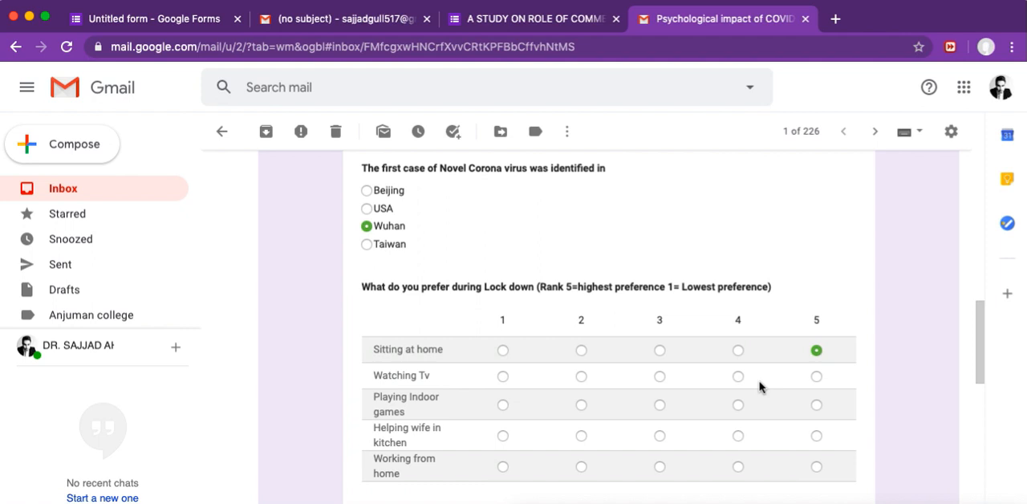
pyautogui.click(503, 376)
pyautogui.scroll(-2, 550, 362)
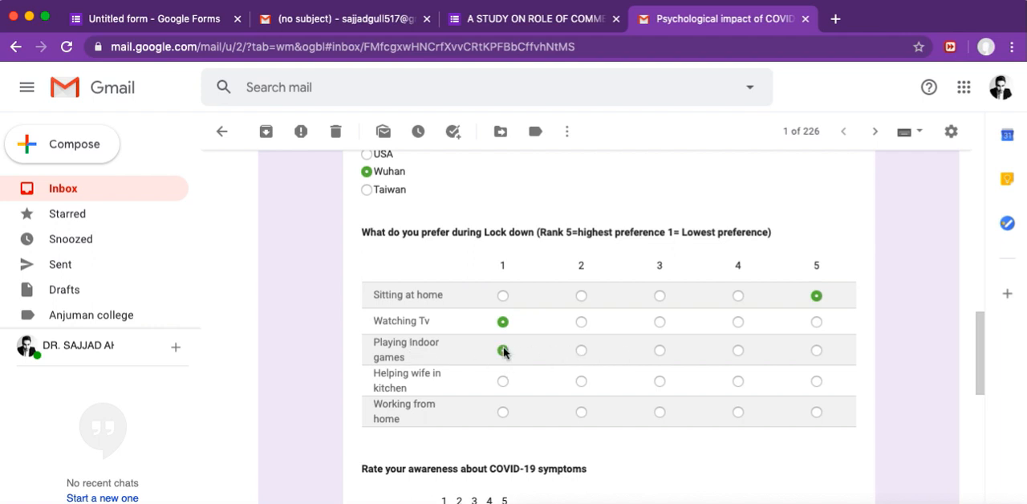
pyautogui.scroll(-2, 503, 350)
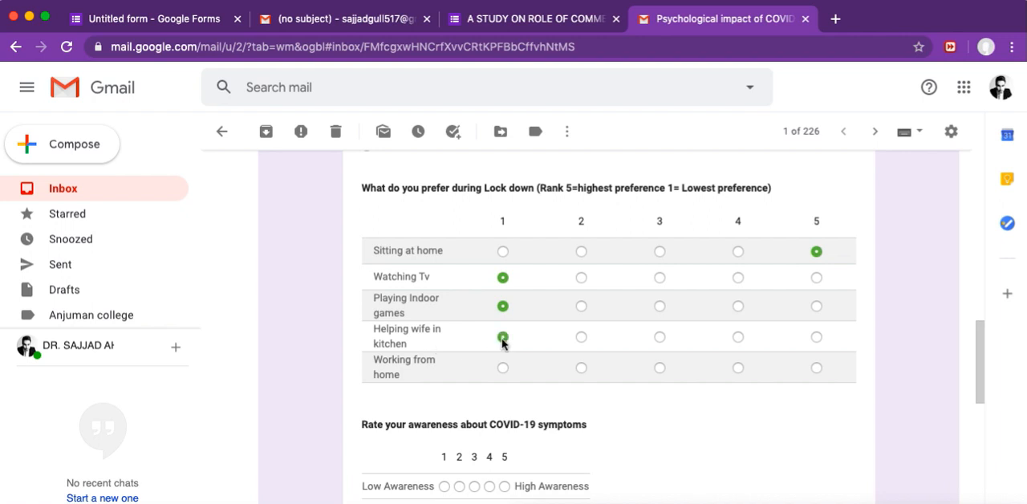
pyautogui.scroll(-1, 559, 296)
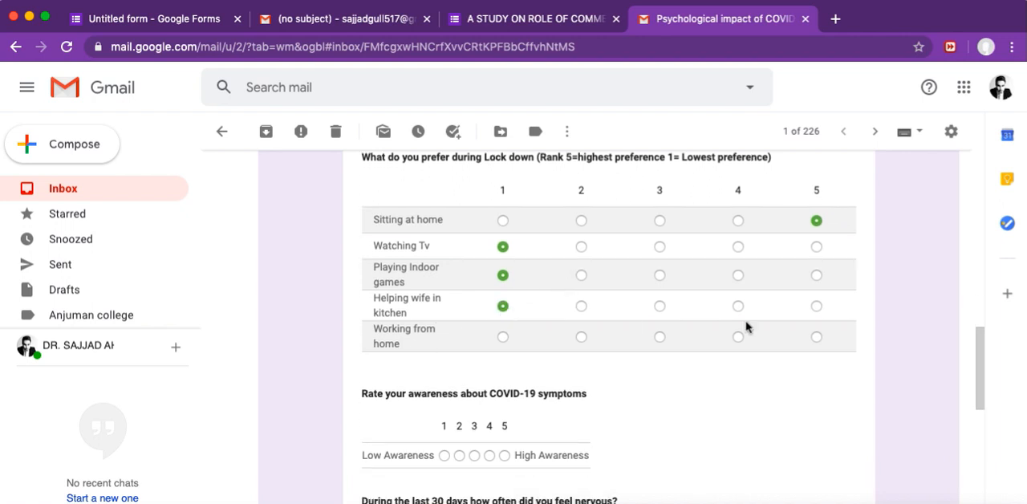
pyautogui.click(816, 337)
# Step: Rate awareness of COVID-19 symptoms as 5 and answer "all of the time" for feeling nervous during the last 30 days
pyautogui.scroll(-1, 722, 401)
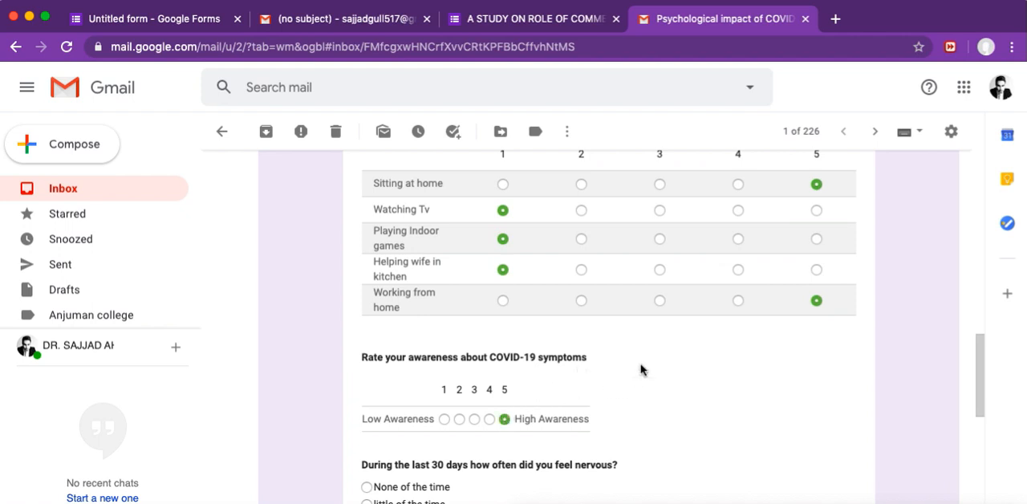
pyautogui.scroll(-2, 640, 369)
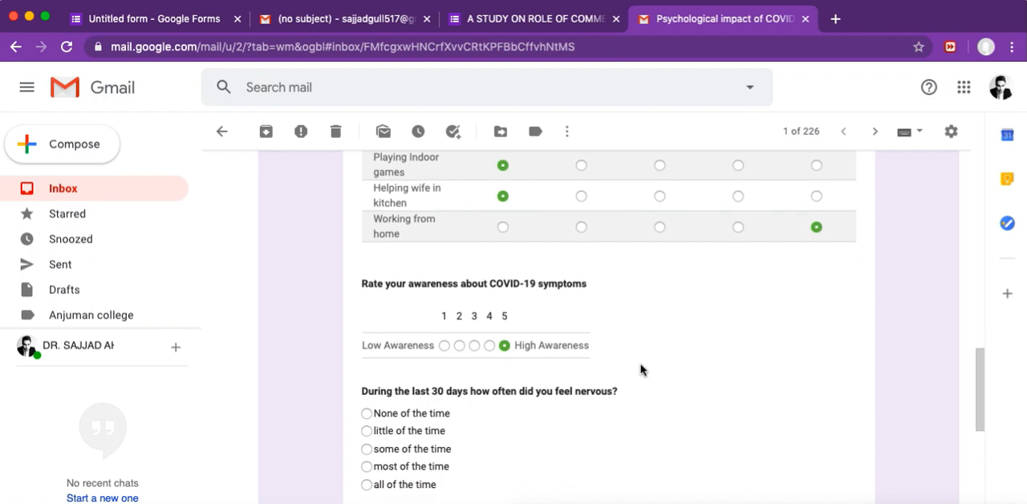
pyautogui.scroll(-2, 640, 369)
pyautogui.scroll(-1, 640, 369)
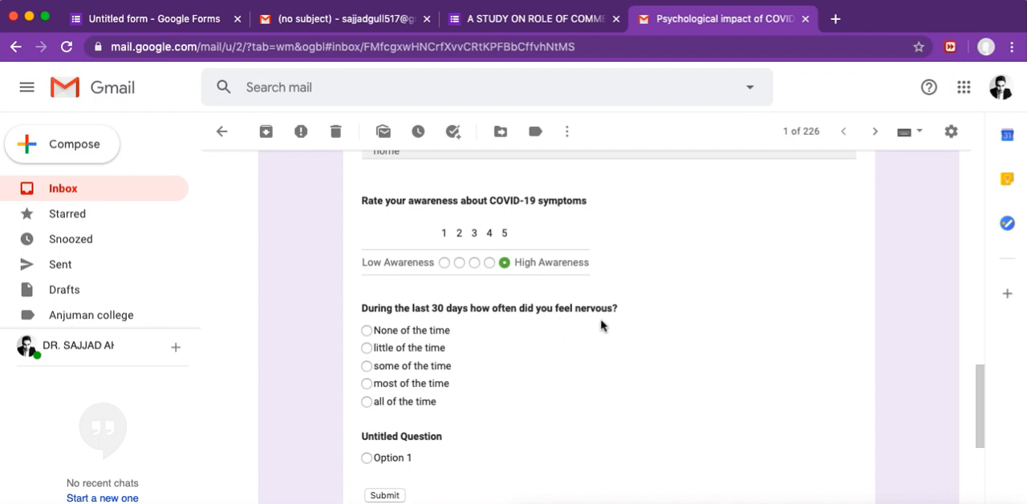
pyautogui.click(367, 401)
# Step: Submit the completed form from the email, leaving the untitled question unanswered
pyautogui.scroll(-2, 575, 390)
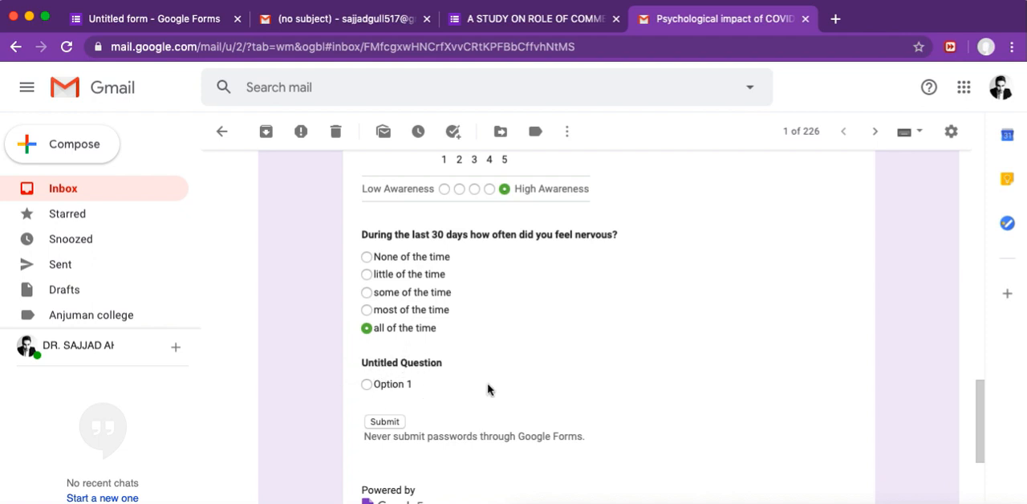
pyautogui.scroll(-1, 488, 389)
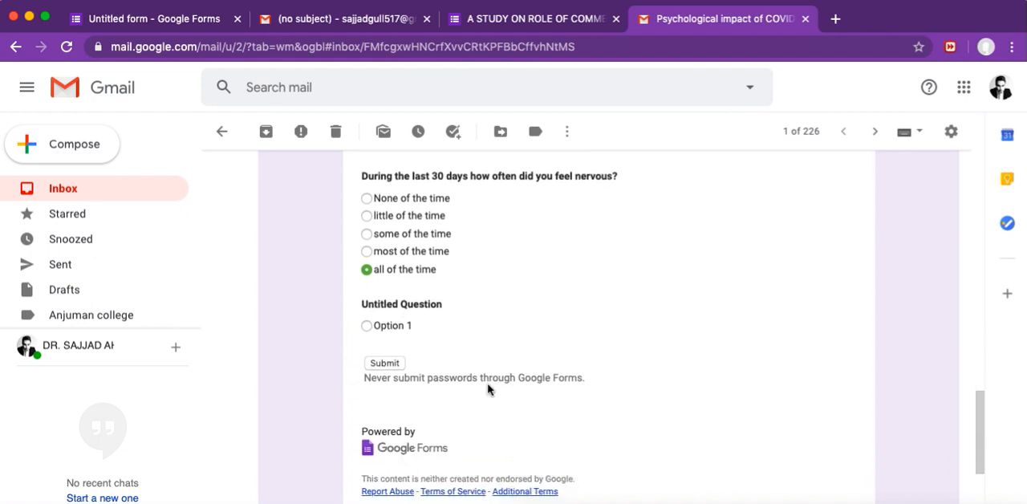
pyautogui.click(384, 364)
pyautogui.click(660, 157)
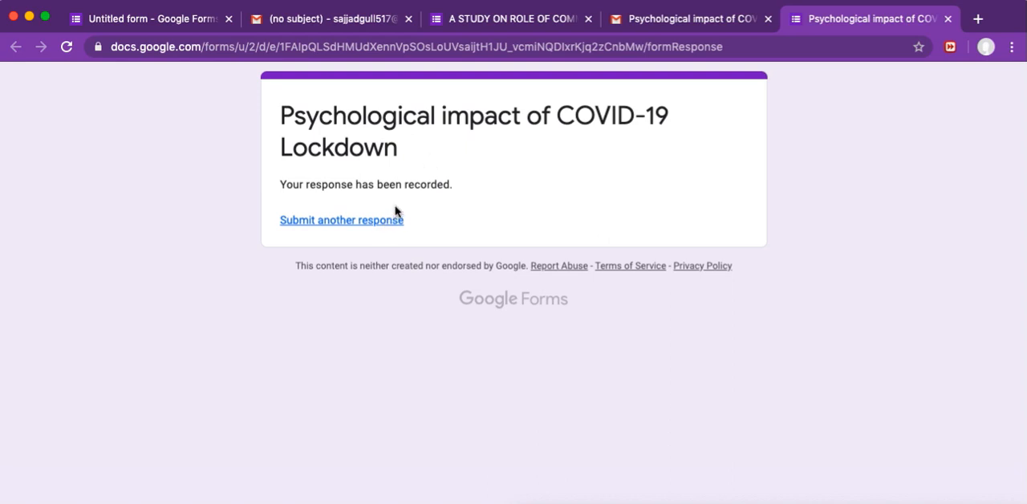
# Step: Return to the form editor and examine the response summary from the respondent details down to the chart about feeling nervous
pyautogui.click(177, 24)
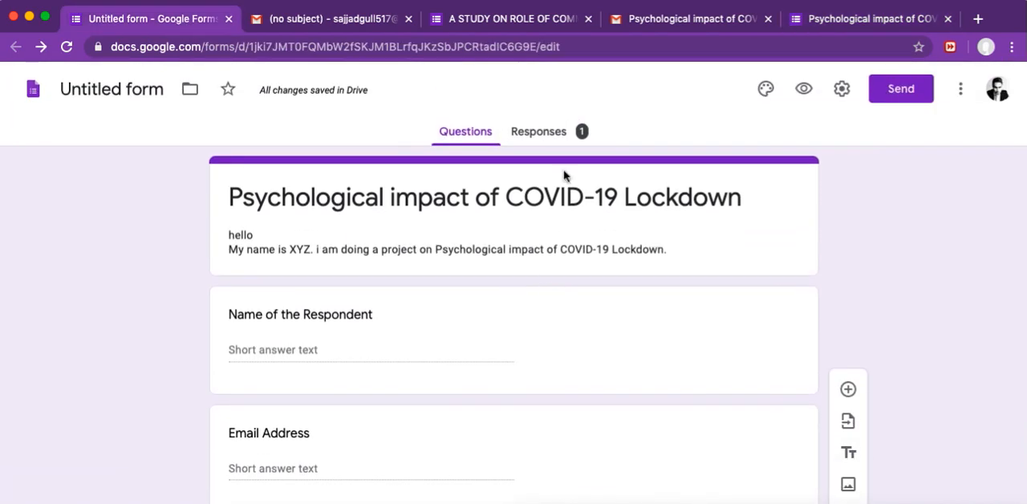
pyautogui.click(549, 135)
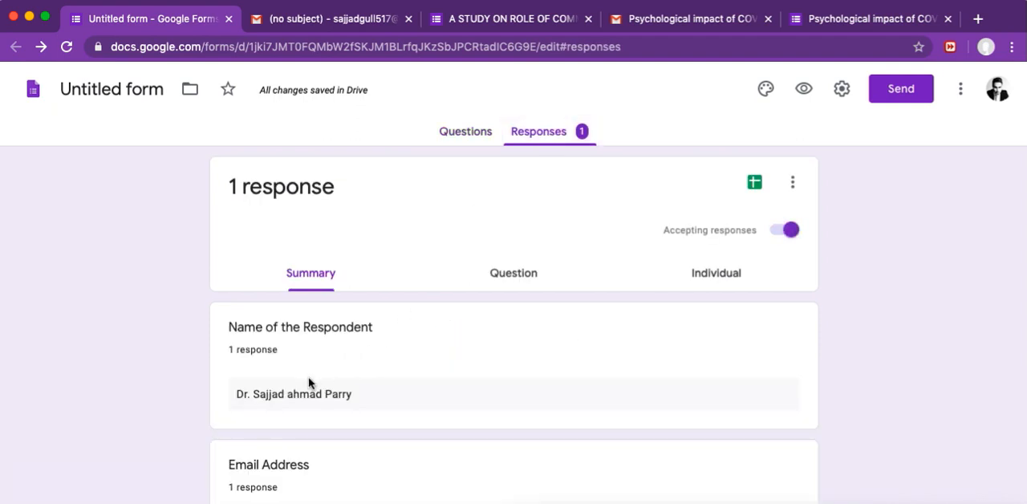
pyautogui.scroll(-3, 356, 390)
pyautogui.scroll(-7, 356, 391)
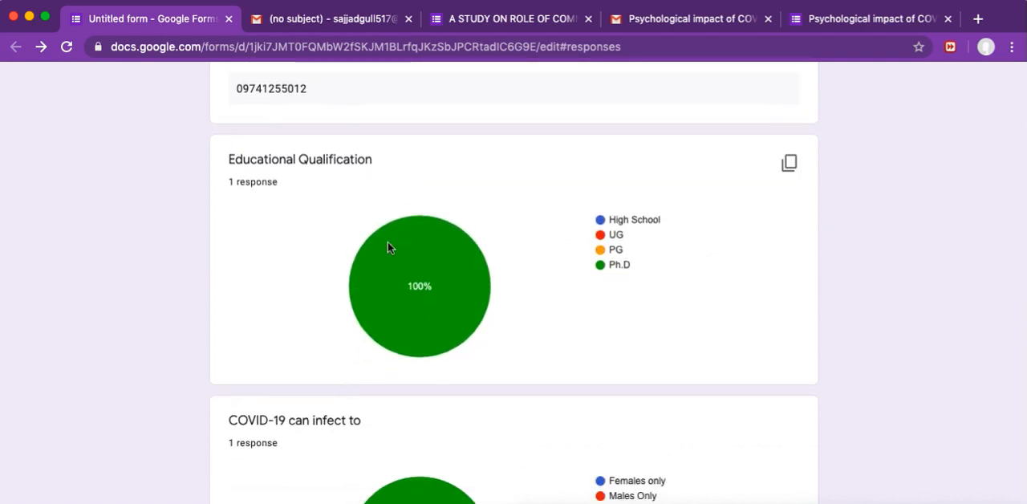
pyautogui.moveTo(409, 334)
pyautogui.scroll(-1, 539, 320)
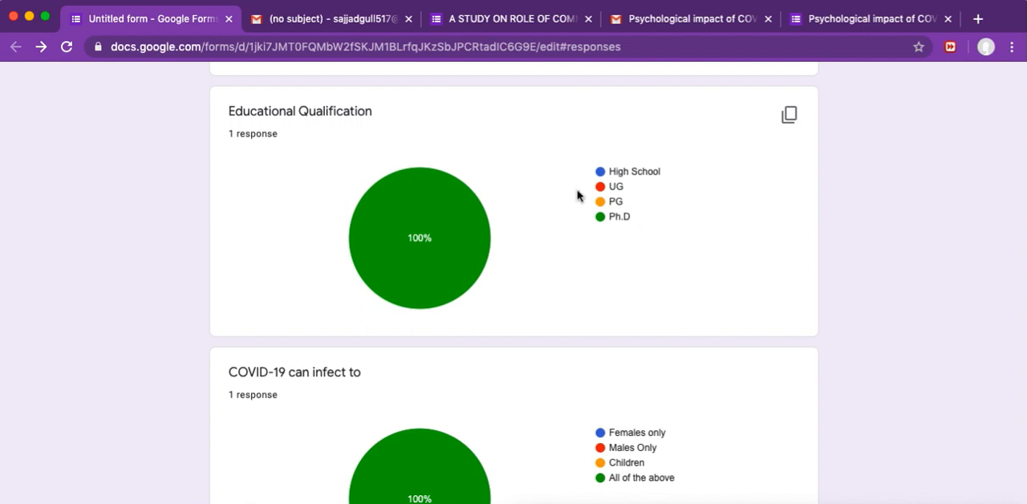
pyautogui.scroll(10, 564, 232)
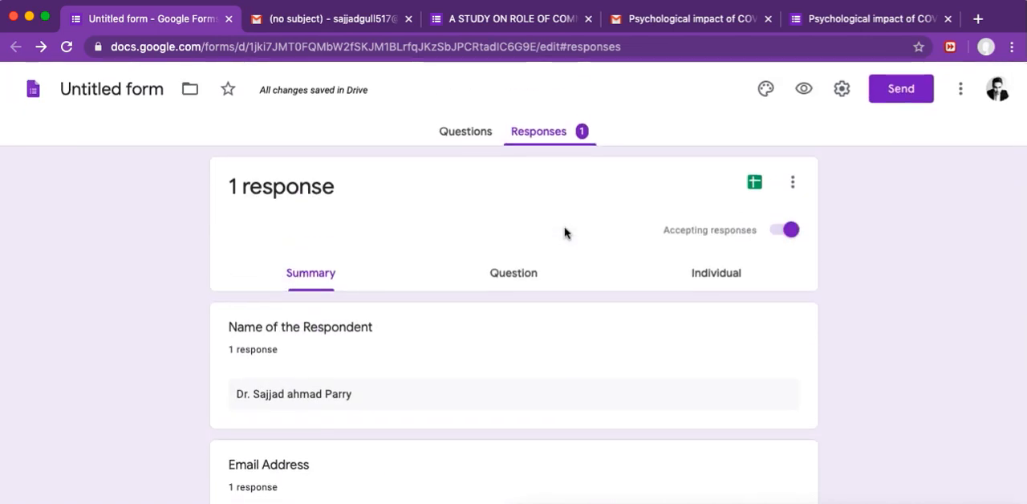
pyautogui.scroll(-5, 564, 233)
pyautogui.scroll(-7, 564, 233)
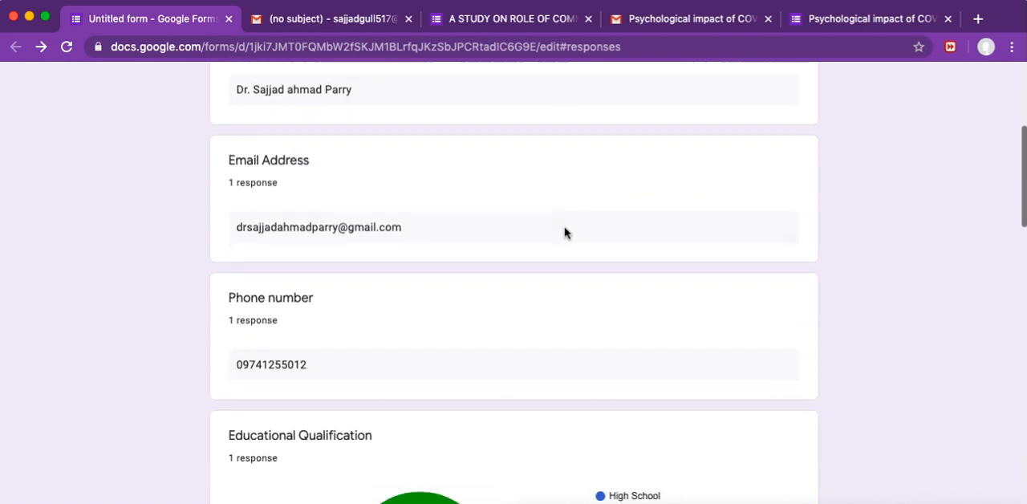
pyautogui.scroll(-6, 564, 233)
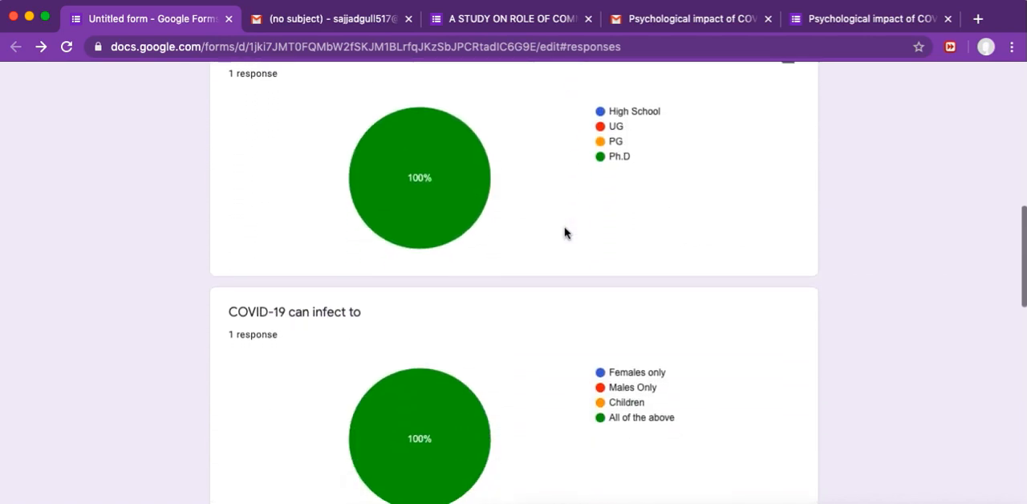
pyautogui.scroll(-12, 564, 233)
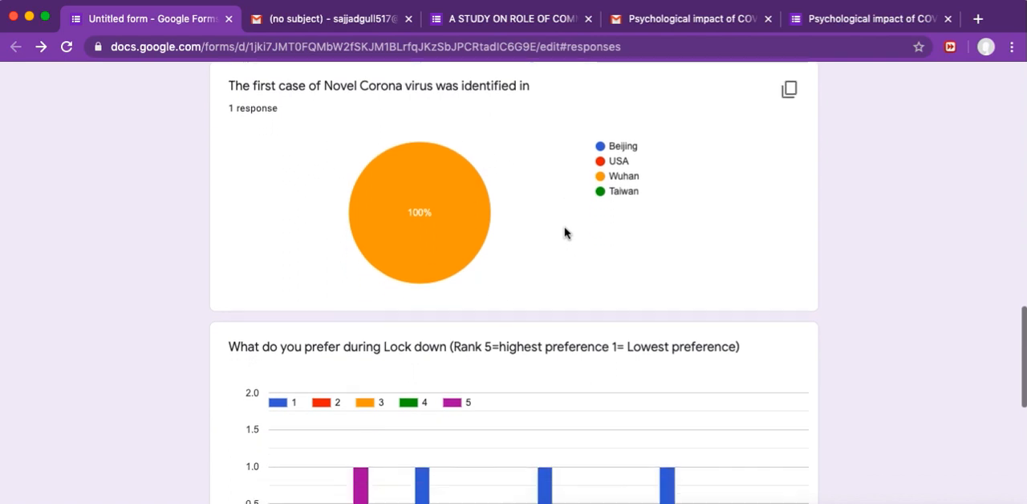
pyautogui.scroll(-5, 564, 233)
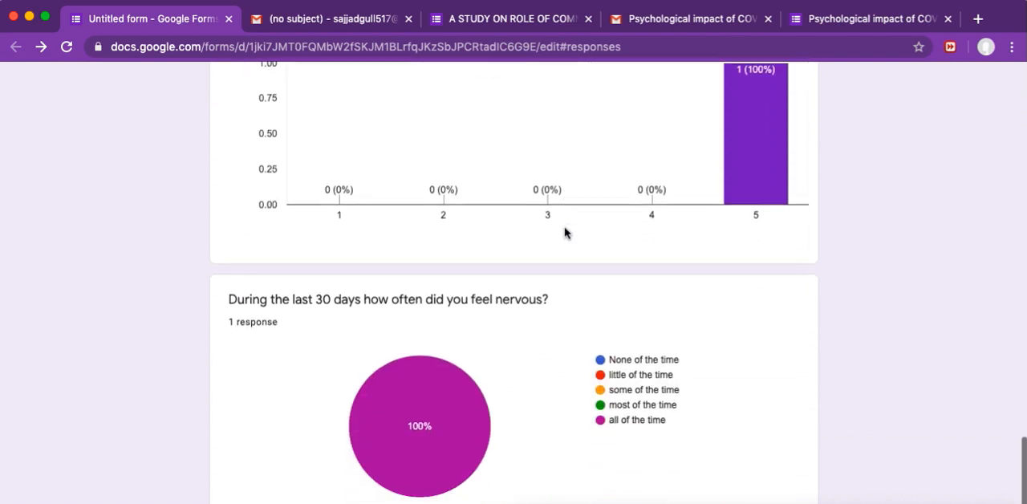